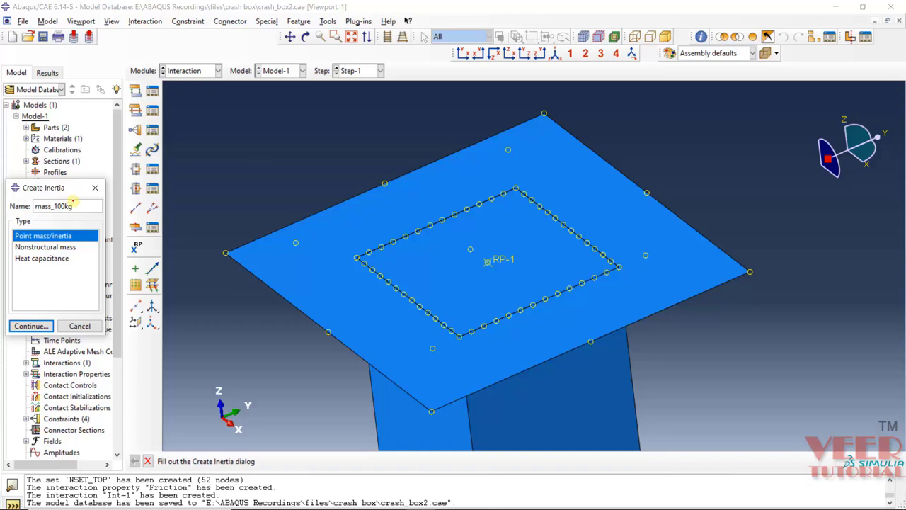
Create the point mass/inertia mass_100kg on reference point RP-1 with an isotropic mass of 100.
click(54, 235)
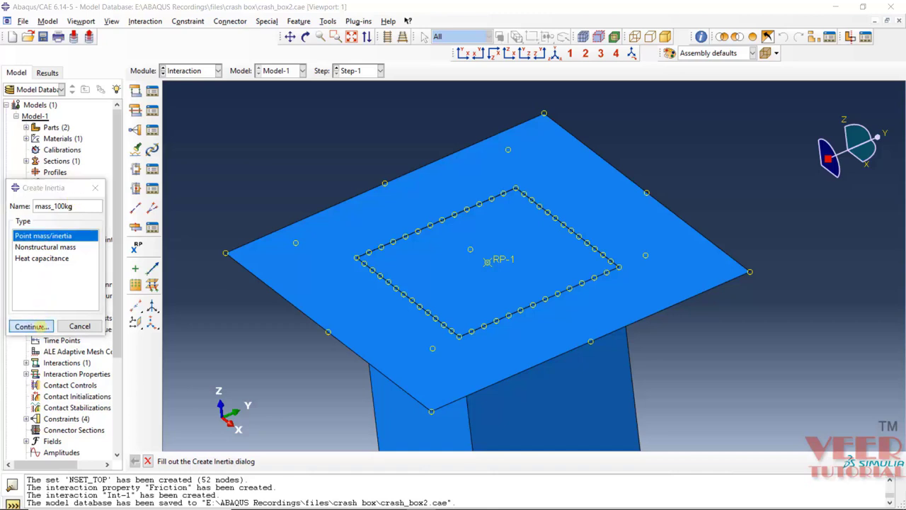
click(31, 325)
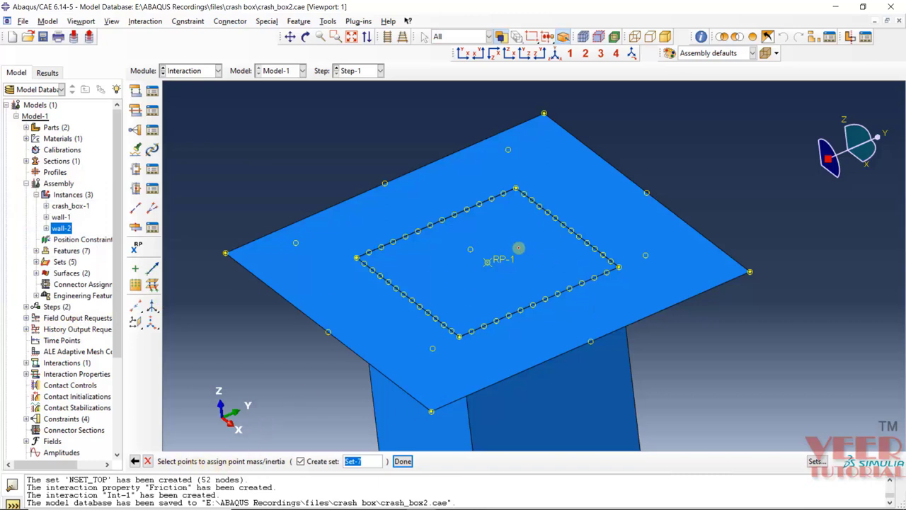
click(487, 261)
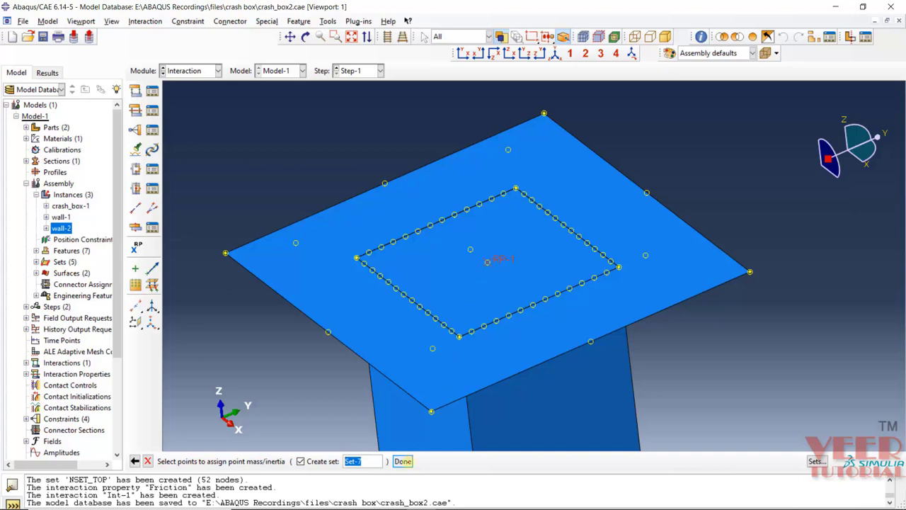
click(402, 461)
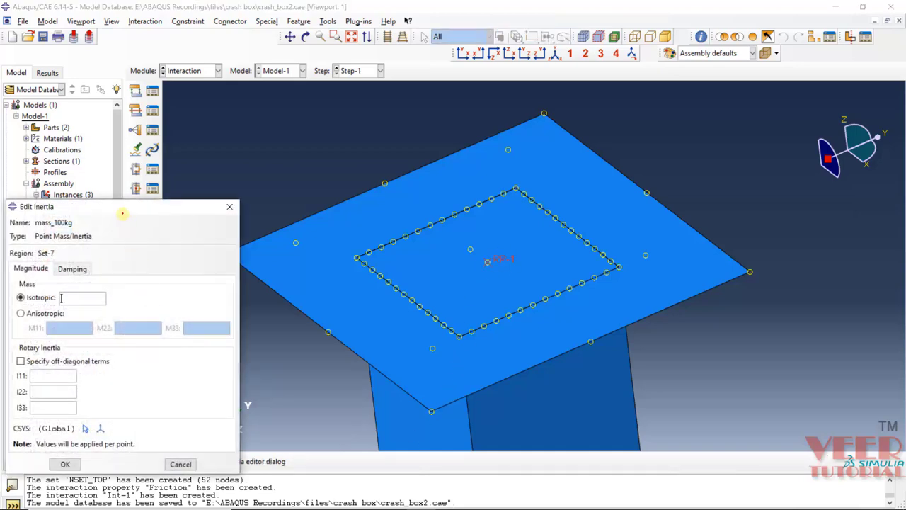
drag(123, 213, 241, 170)
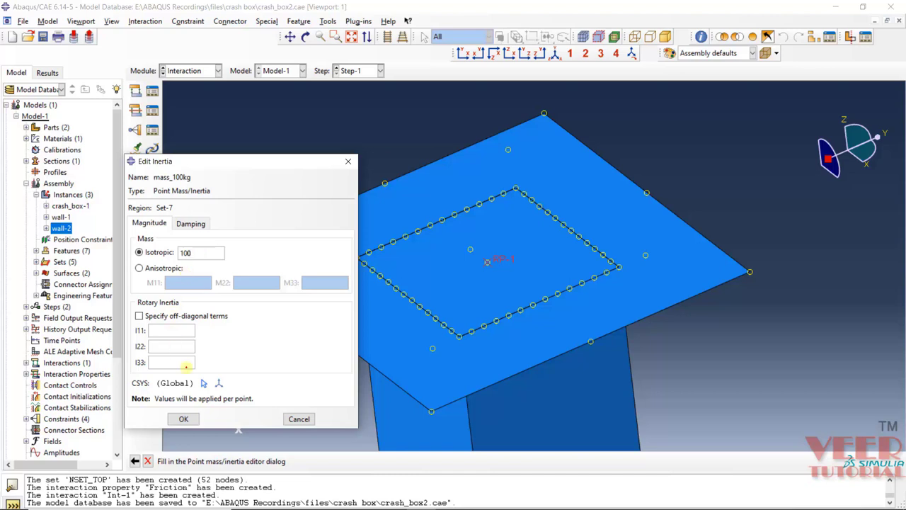
click(183, 418)
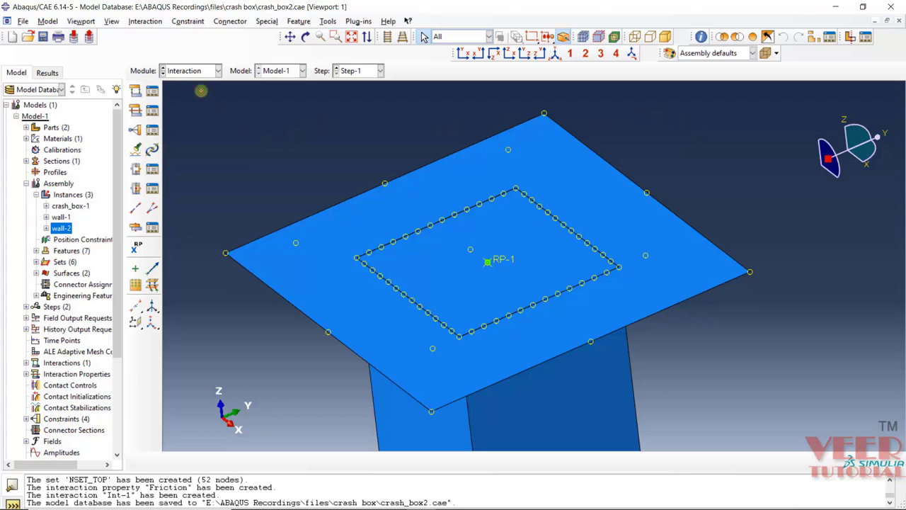
Switch to the Load module and start a Symmetry/Antisymmetry/Encastre boundary condition in the Initial step.
click(196, 71)
click(177, 139)
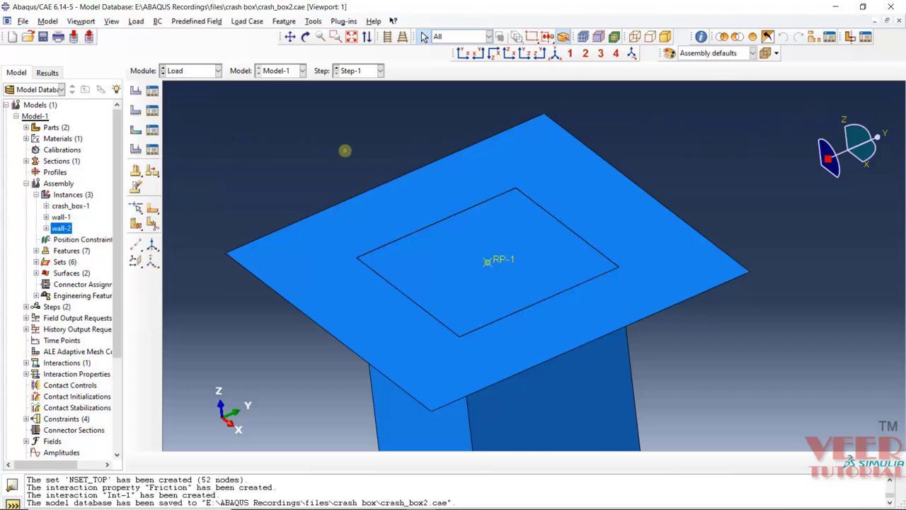
scroll(345, 150, down, 3)
scroll(391, 186, down, 3)
scroll(417, 336, up, 4)
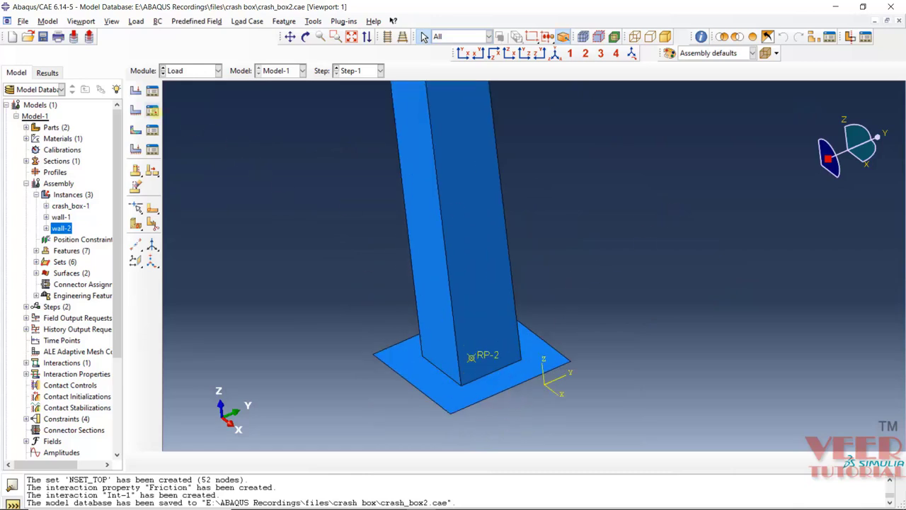
click(152, 110)
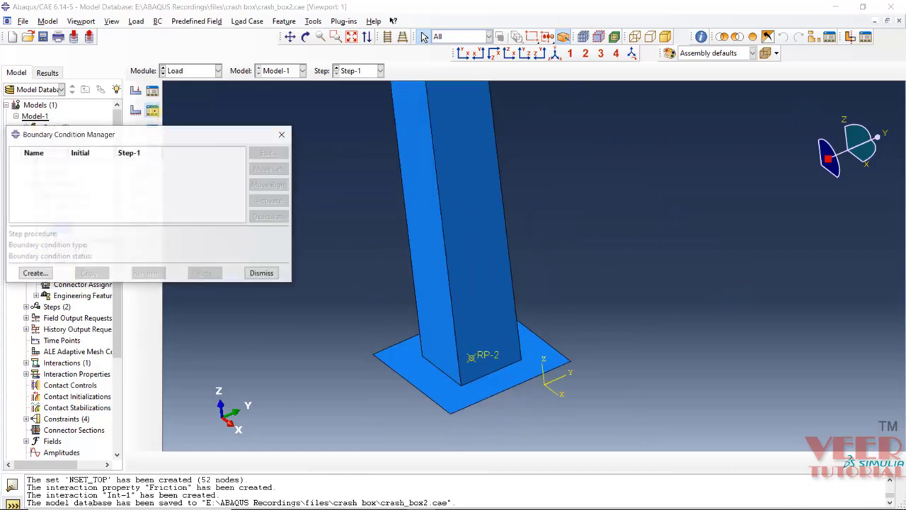
click(31, 270)
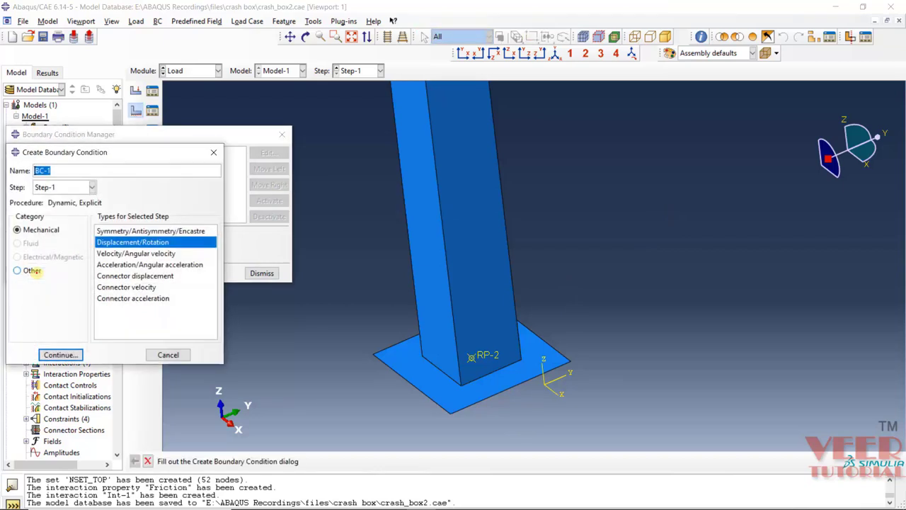
click(64, 187)
click(46, 201)
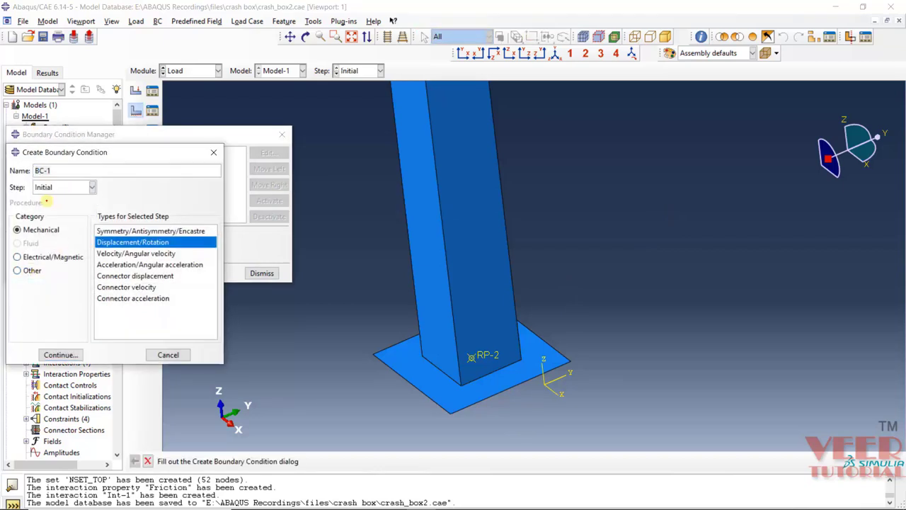
click(119, 231)
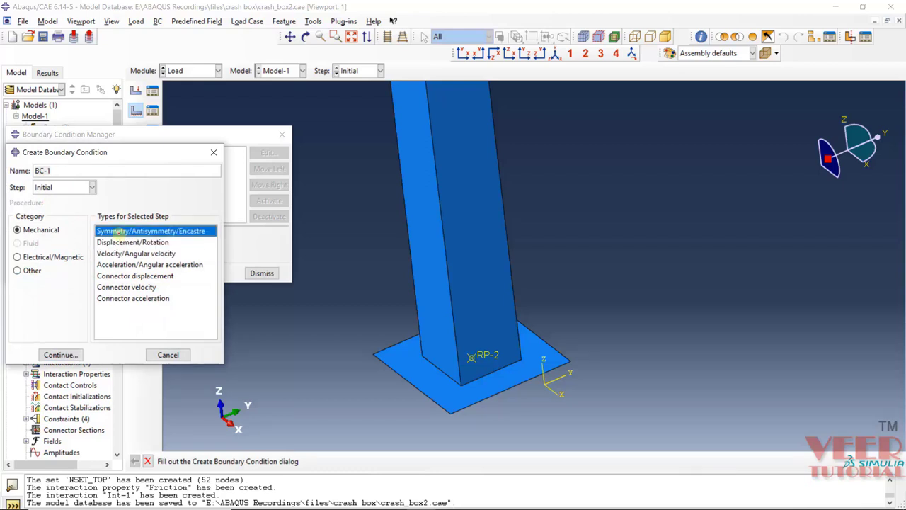
click(59, 354)
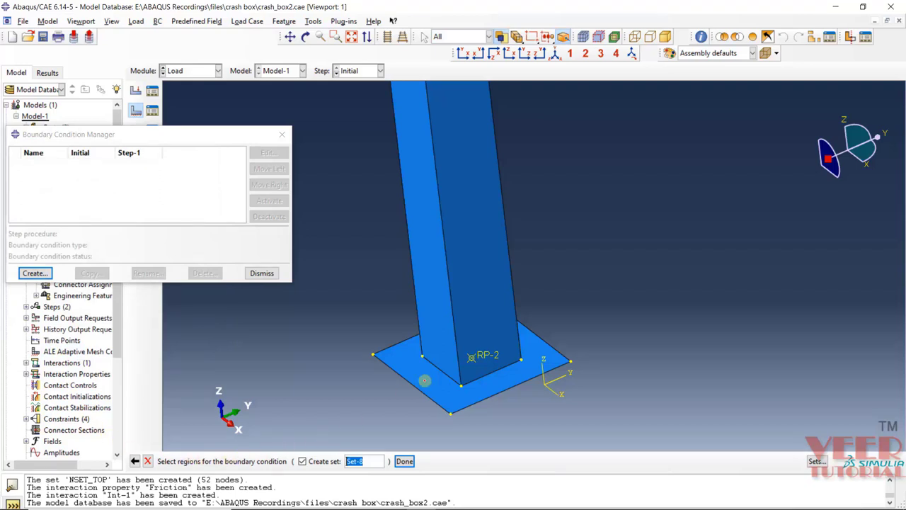
Apply the fixed boundary condition to the bottom wall's reference point RP-2 and close the boundary condition manager.
scroll(488, 353, down, 4)
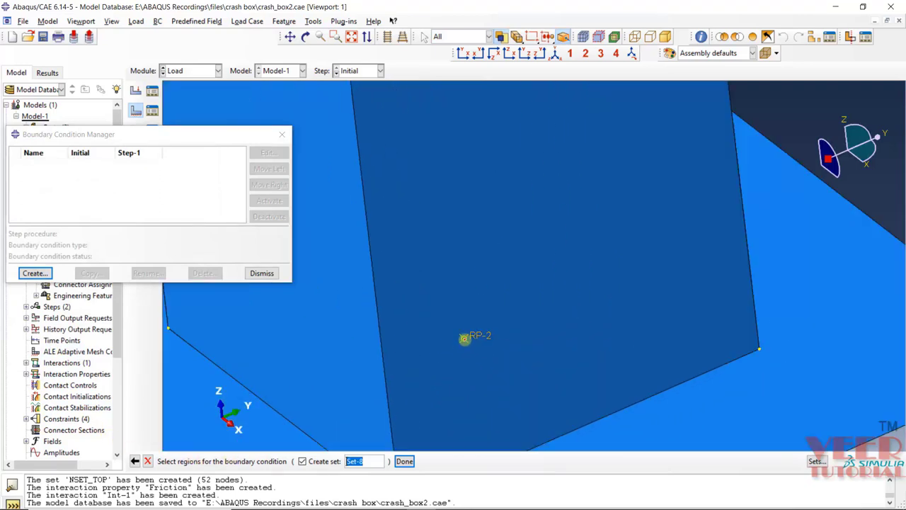
click(464, 338)
click(404, 461)
scroll(435, 301, up, 4)
click(39, 357)
click(52, 373)
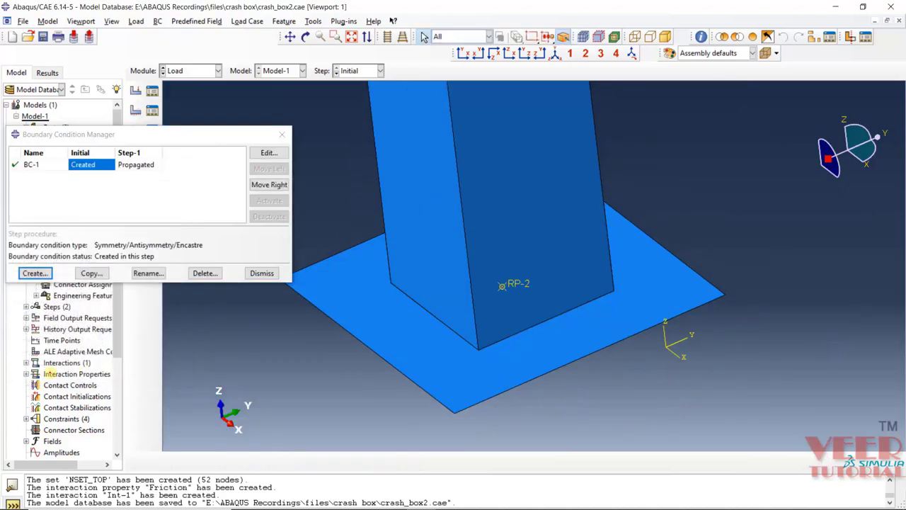
click(262, 273)
Examine the boundary condition symbols at RP-2 beneath the bottom wall and the top wall around RP-1.
ctrl+alt+drag(439, 340, 431, 316)
scroll(269, 328, down, 3)
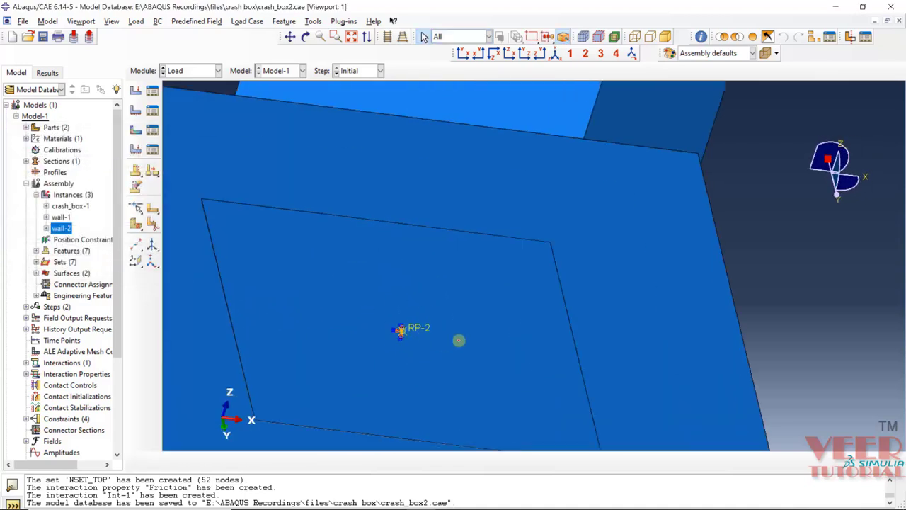
scroll(485, 332, up, 5)
ctrl+alt+drag(502, 340, 581, 188)
ctrl+alt+drag(574, 143, 488, 200)
scroll(477, 177, down, 3)
scroll(458, 258, up, 5)
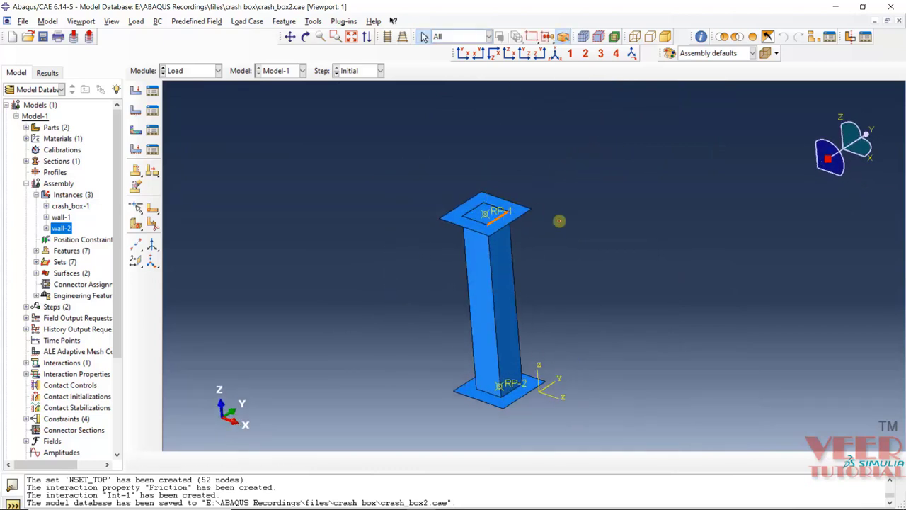
scroll(488, 206, down, 3)
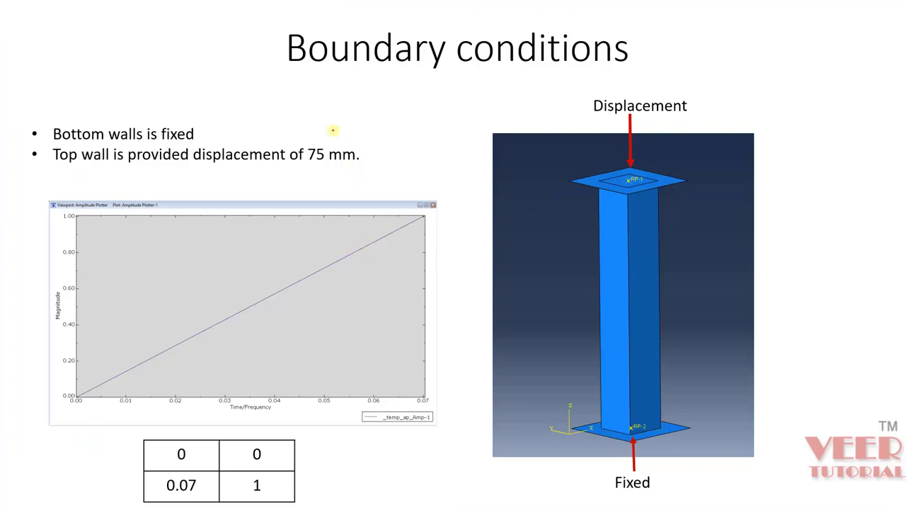
drag(311, 77, 642, 62)
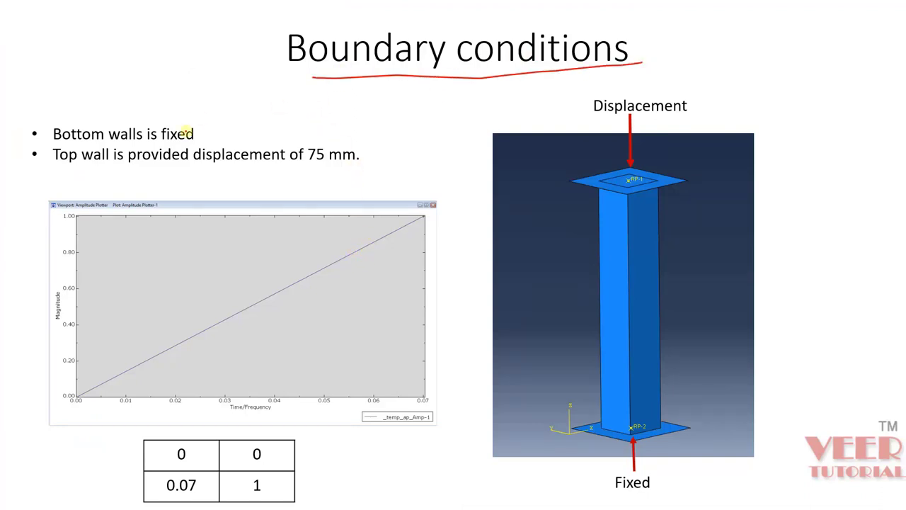
drag(169, 114, 236, 106)
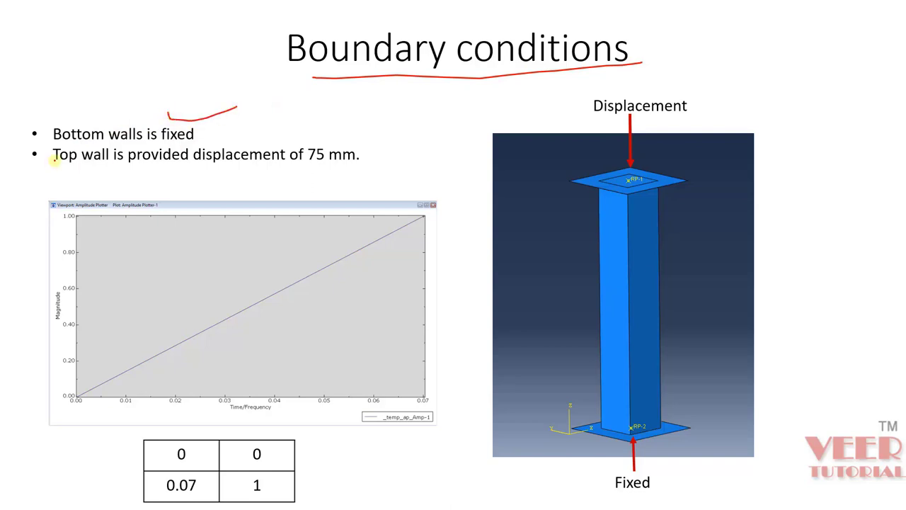
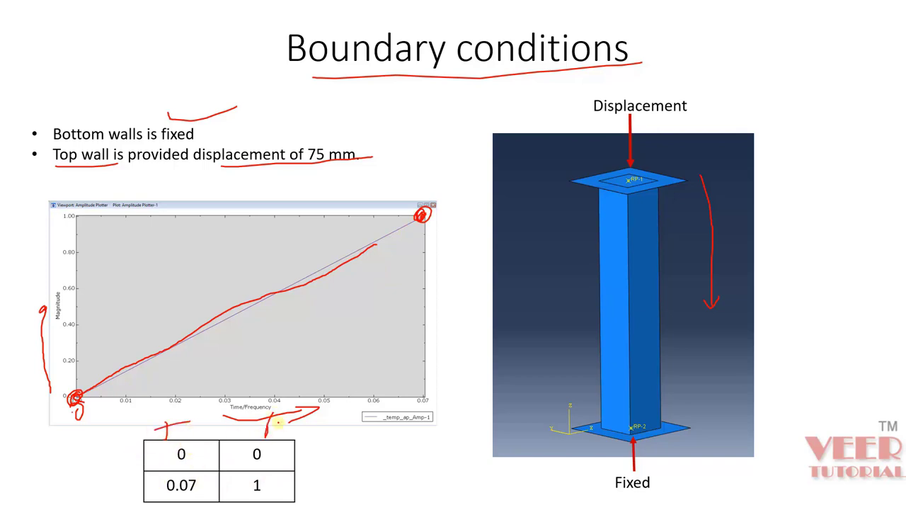
mouse_move(201, 479)
mouse_down()
mouse_move(162, 509)
mouse_move(195, 468)
mouse_up()
mouse_move(257, 476)
mouse_down()
mouse_move(256, 507)
mouse_move(266, 472)
mouse_up()
mouse_move(338, 122)
mouse_down()
mouse_move(371, 156)
mouse_move(338, 122)
mouse_up()
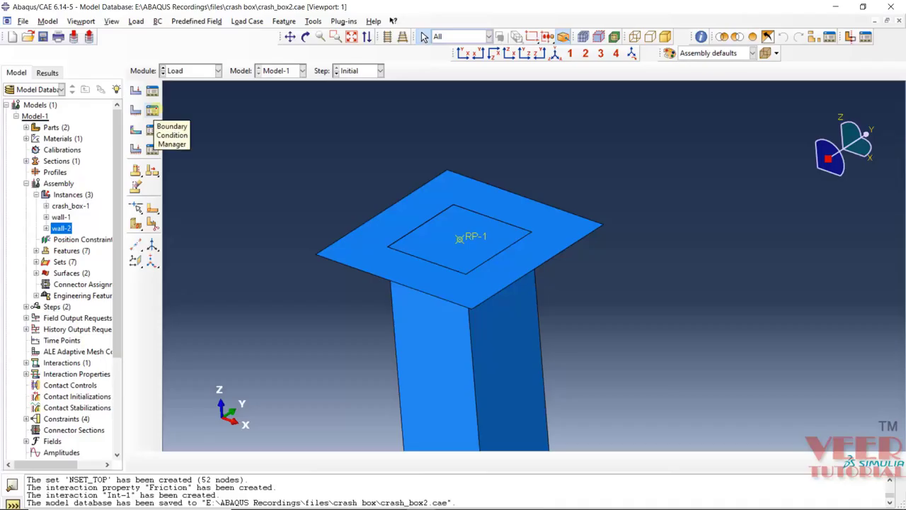
Create a Displacement/Rotation boundary condition in Step-1 on the top wall's reference point RP-1.
click(152, 110)
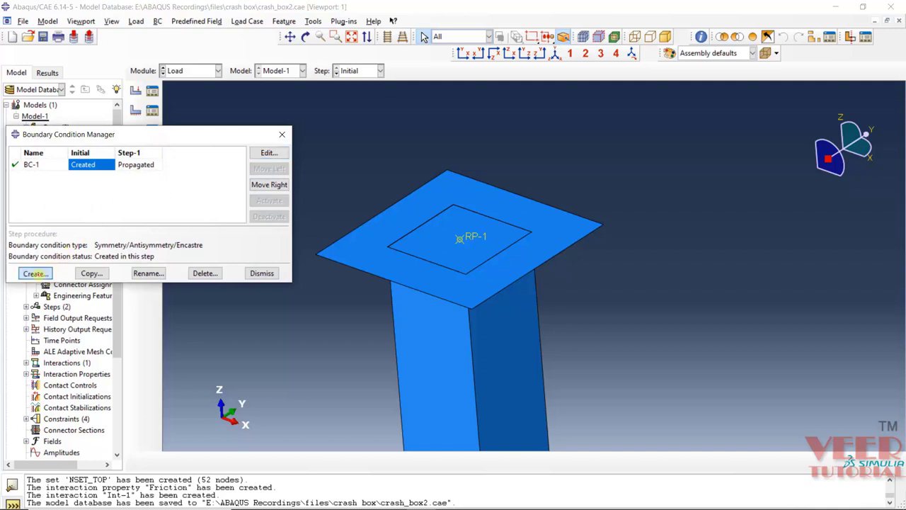
click(36, 273)
click(45, 187)
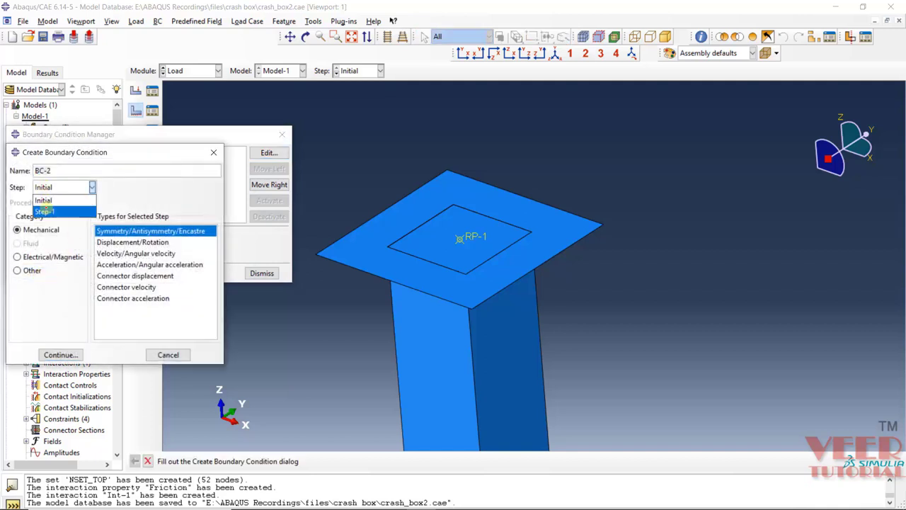
click(45, 211)
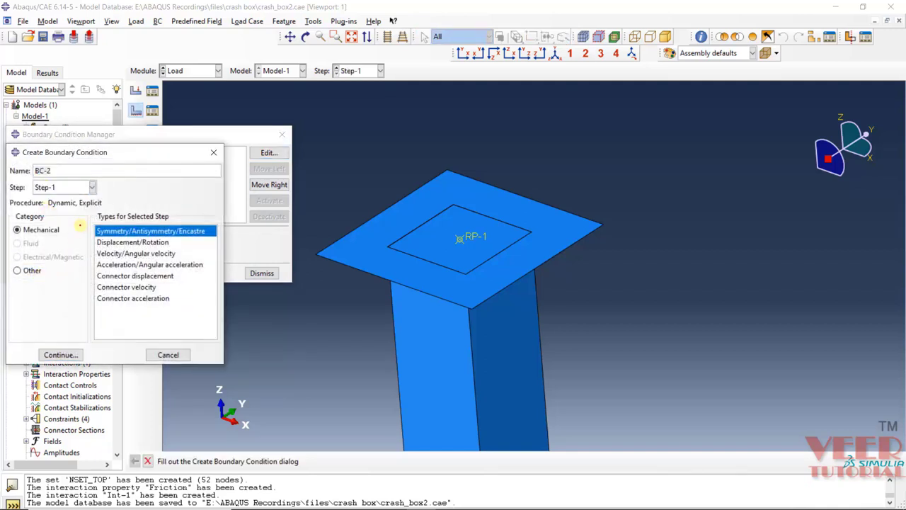
click(110, 243)
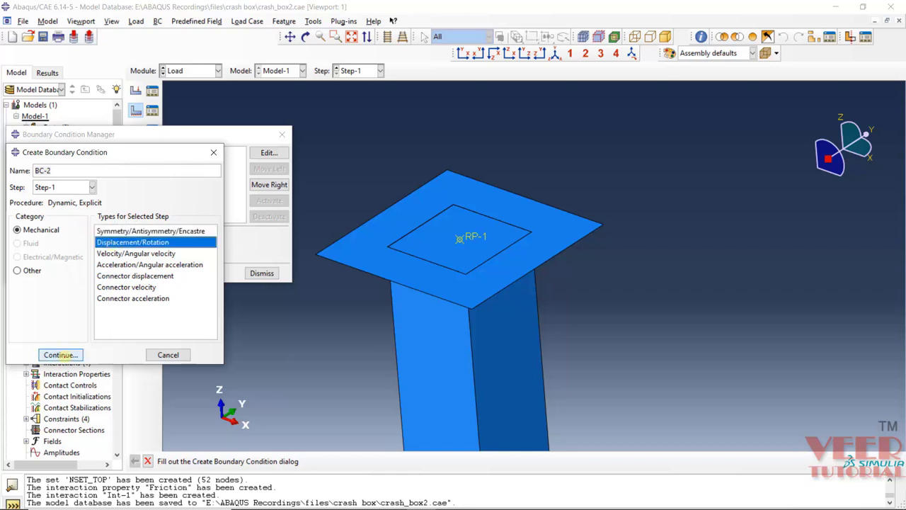
click(60, 354)
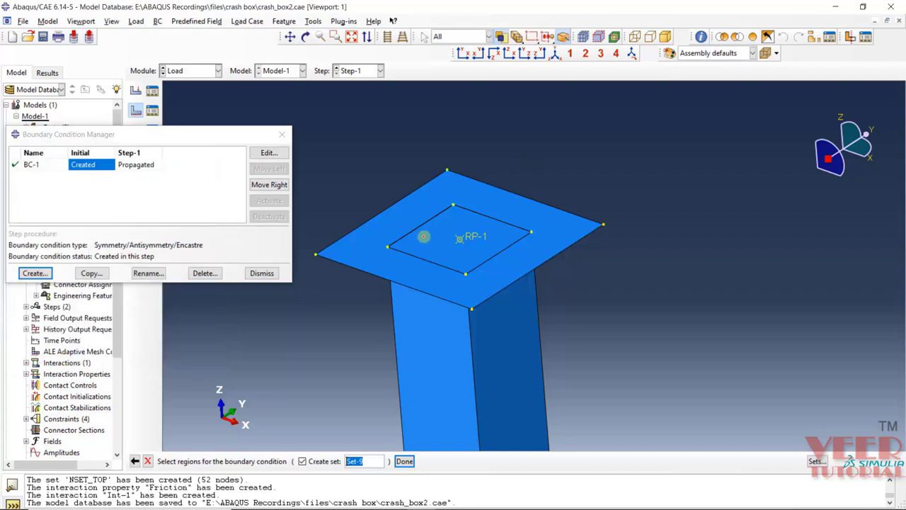
scroll(520, 239, up, 5)
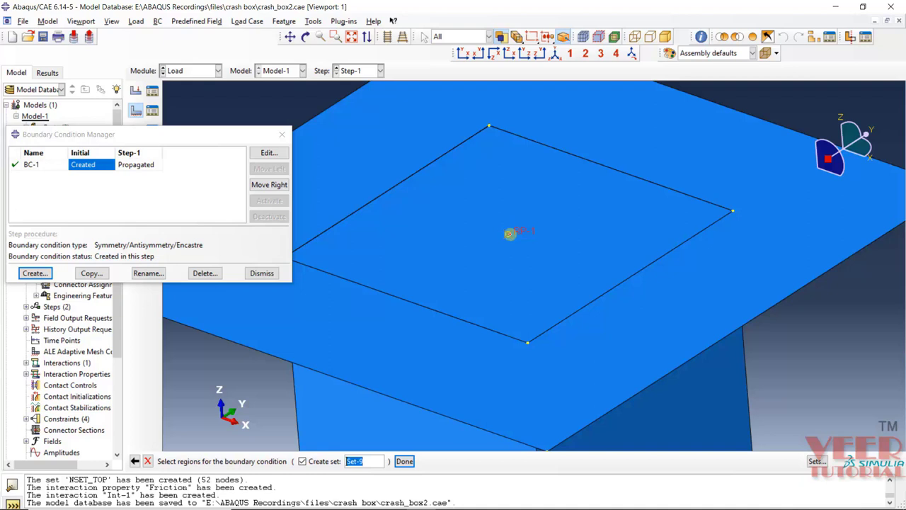
scroll(460, 193, down, 5)
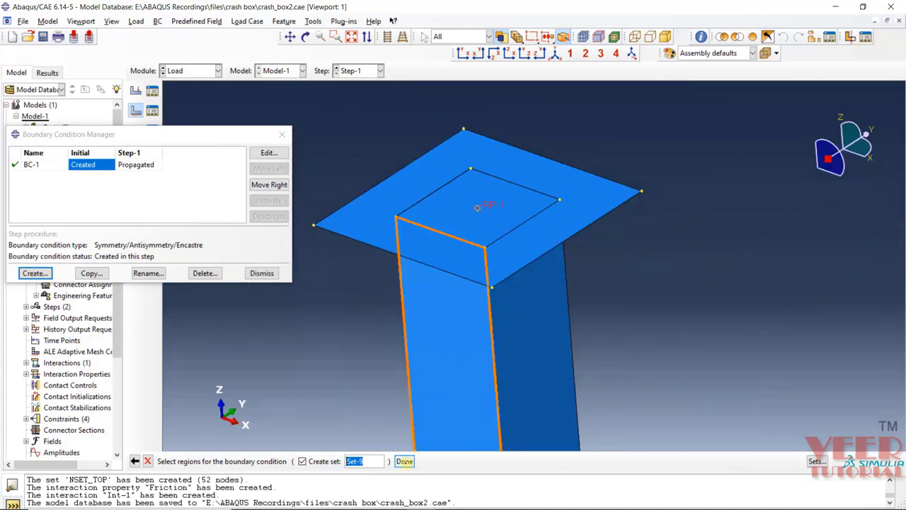
click(404, 462)
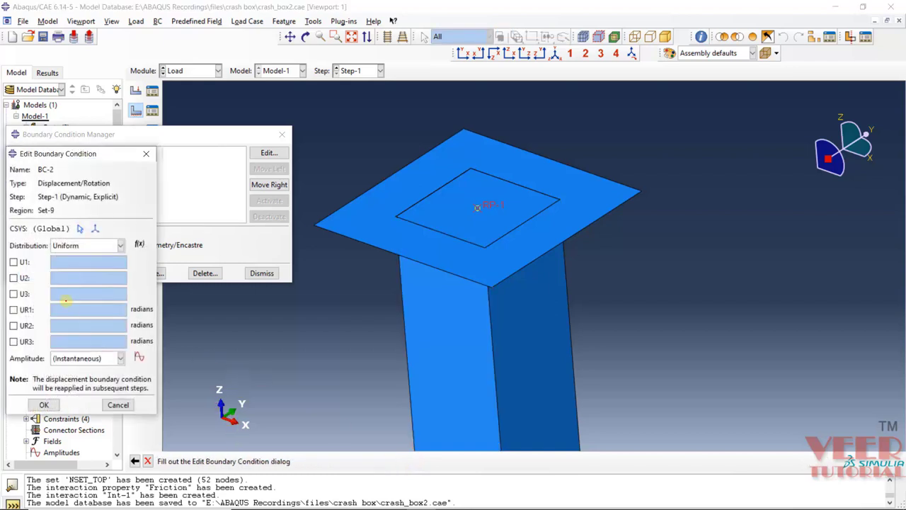
Set the U3 displacement of the top wall's boundary condition to -75 and try to accept it with the Instantaneous amplitude.
click(13, 294)
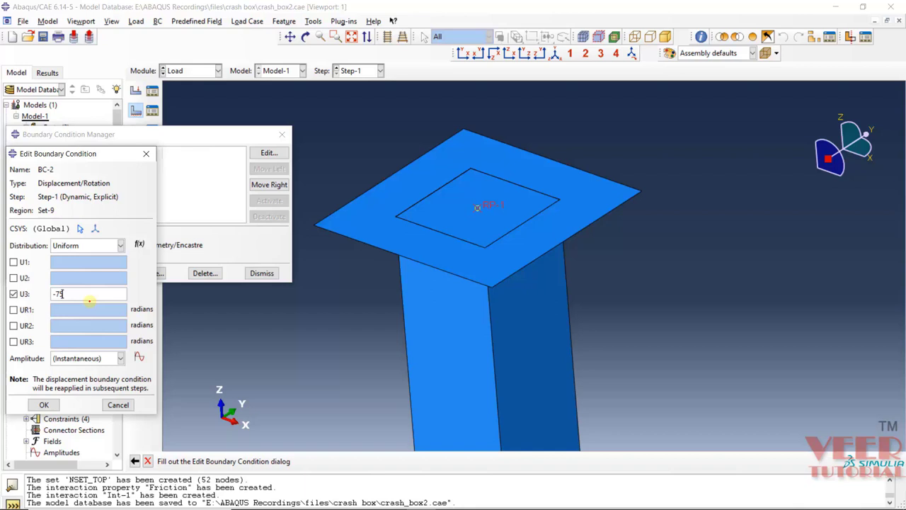
click(44, 404)
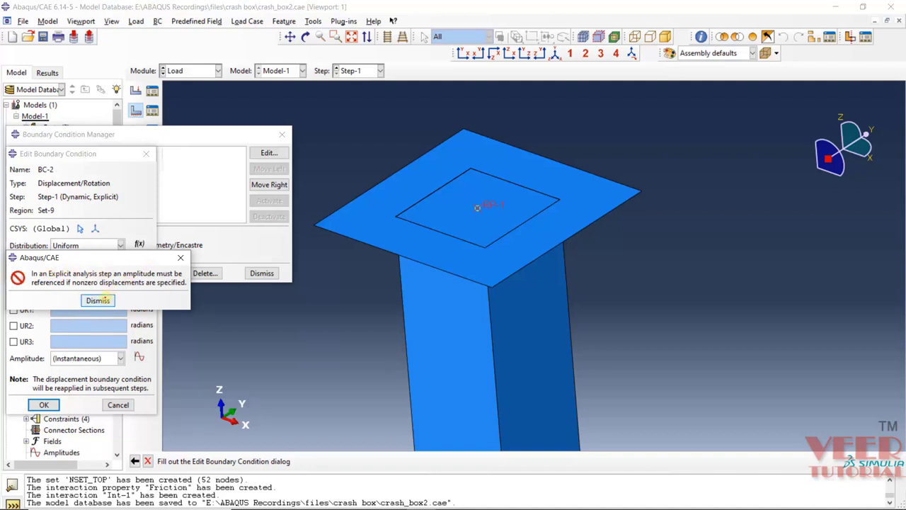
click(103, 300)
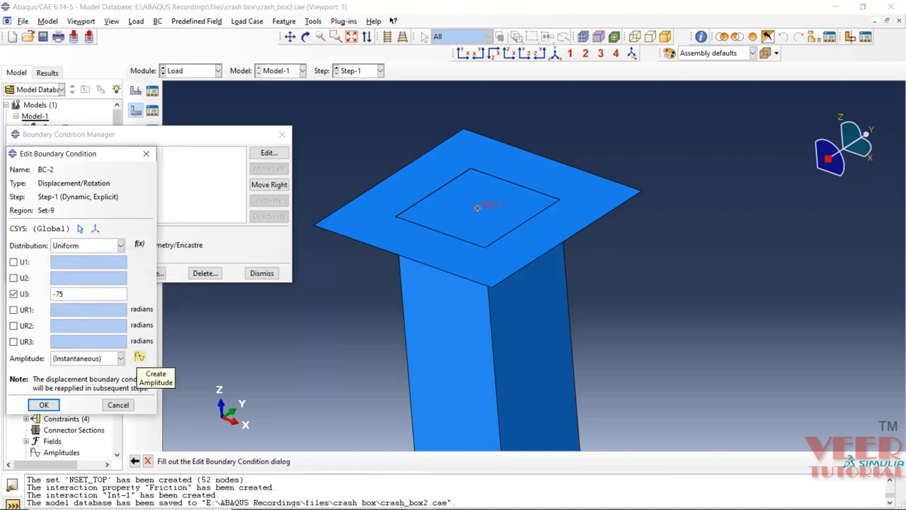
Start creating a Tabular amplitude for the top wall's displacement boundary condition, keeping the default name.
click(140, 357)
drag(46, 154, 295, 123)
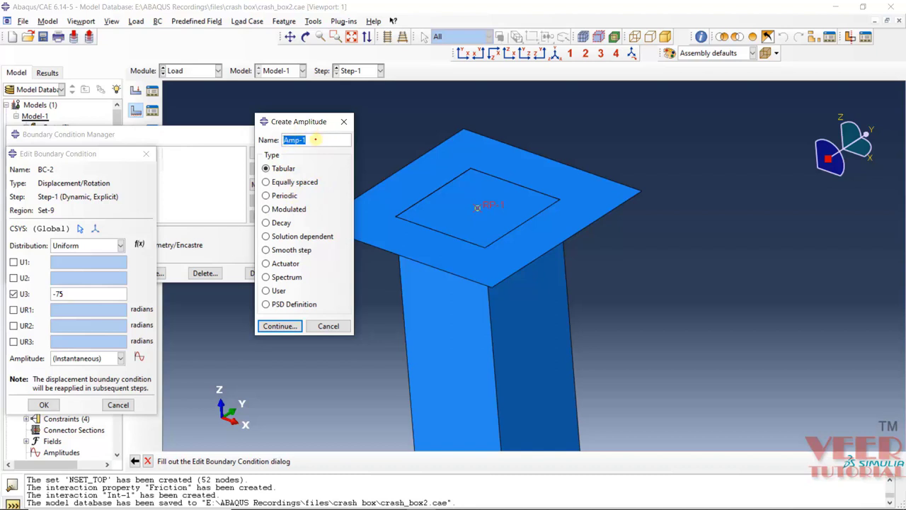
click(266, 169)
click(277, 326)
click(280, 327)
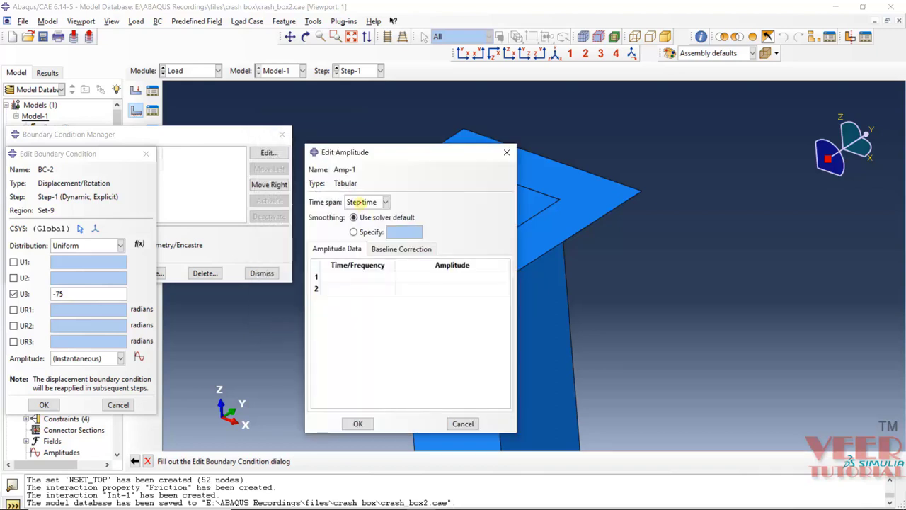
Define the amplitude data as 0 at time 0 and 1 at time 0.07, and accept the amplitude.
click(350, 275)
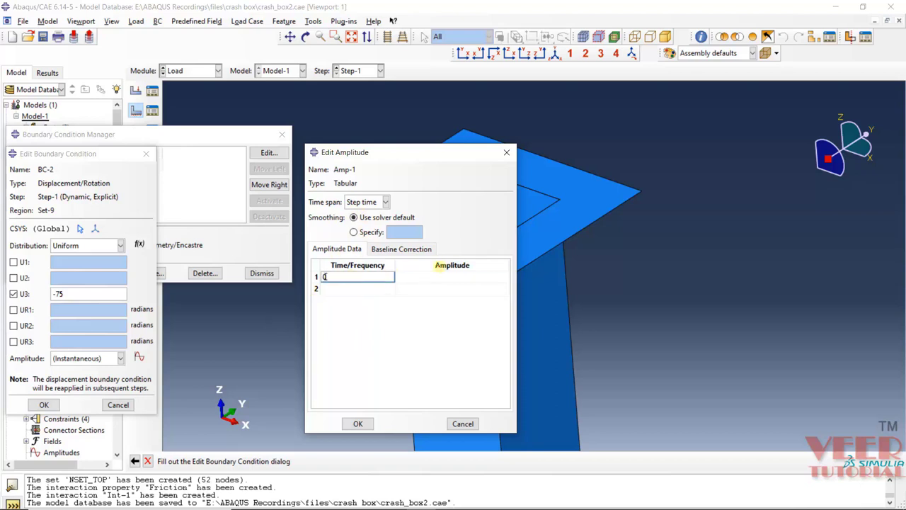
click(457, 276)
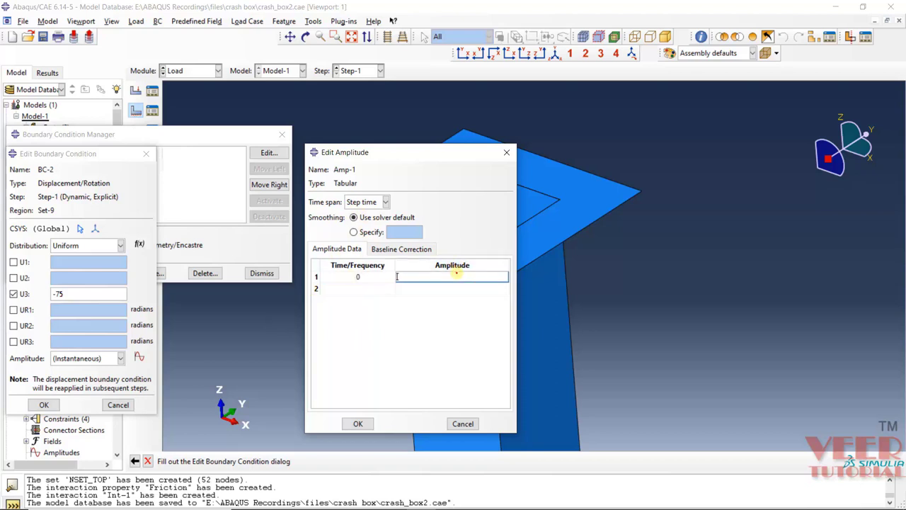
click(366, 289)
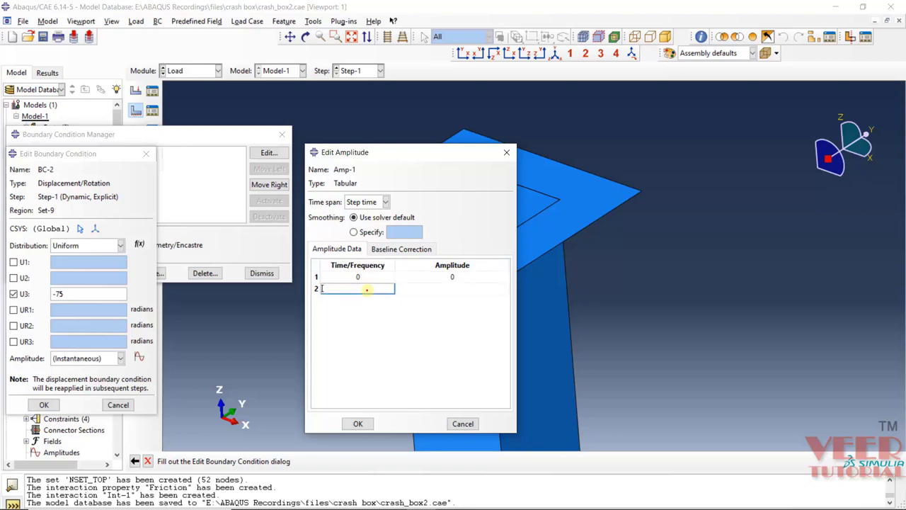
text(0.07)
click(445, 287)
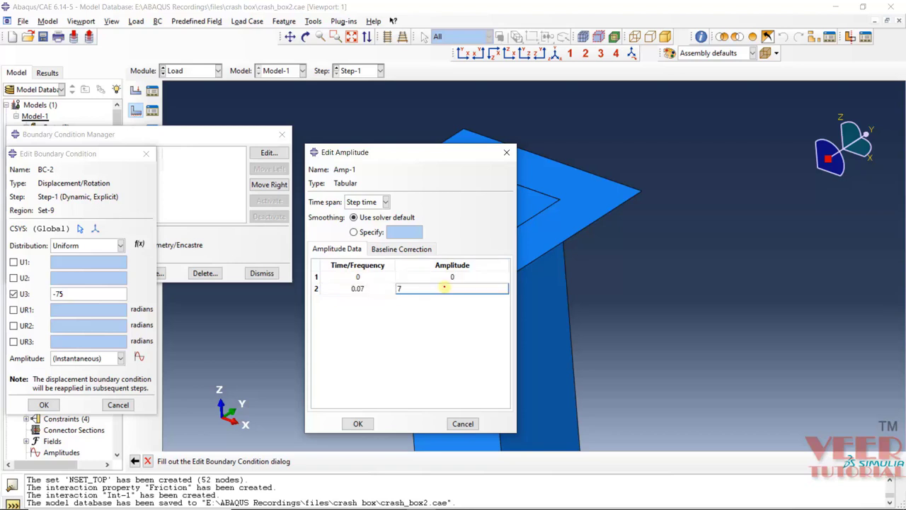
text(1)
key(Return)
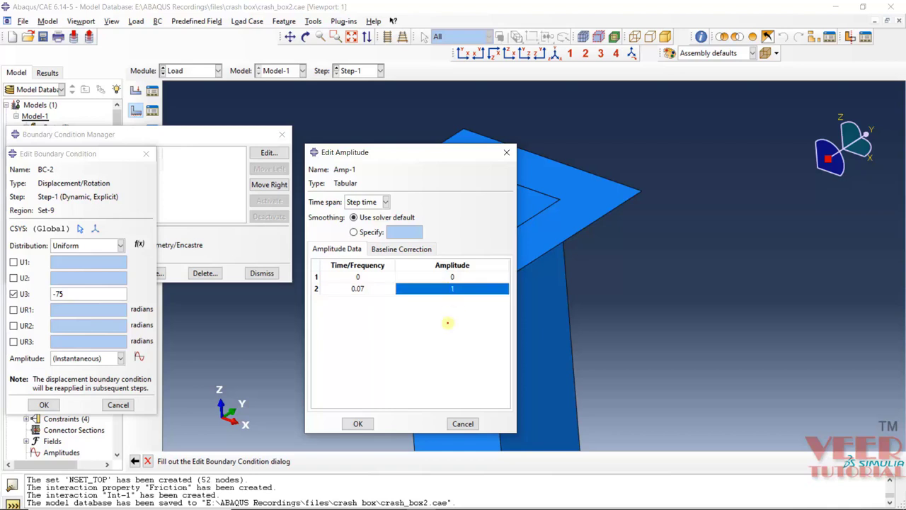
click(366, 420)
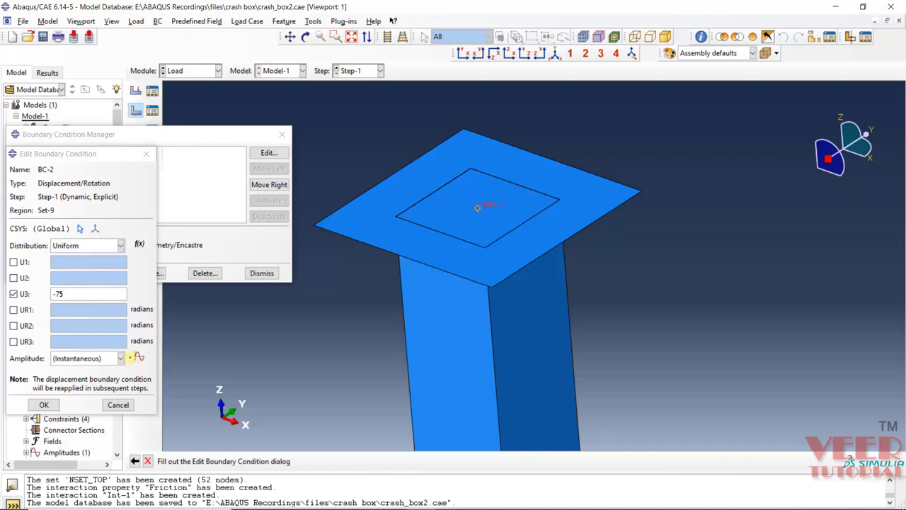
Assign the new amplitude Amp-1 to the top wall's displacement boundary condition, accept it and close the boundary condition manager.
click(121, 359)
click(70, 380)
click(44, 404)
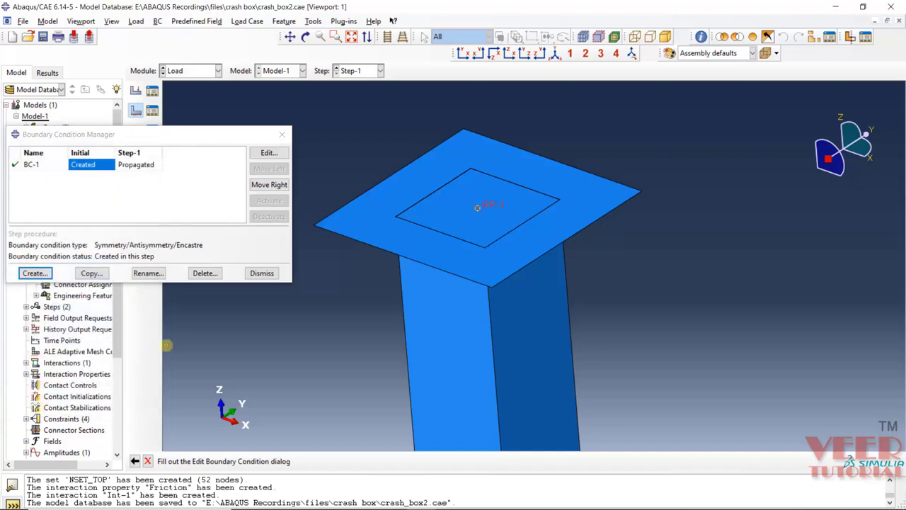
click(261, 273)
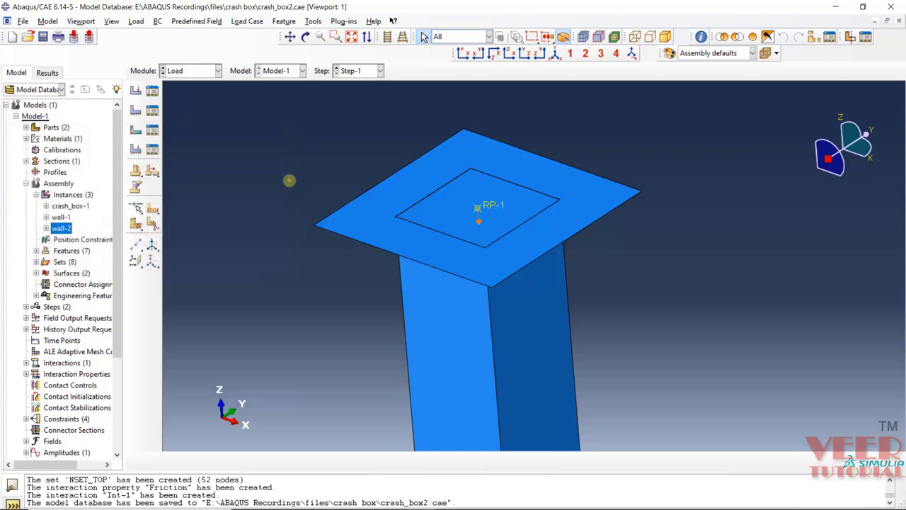
Switch to the Job module and create a job named Job-crash_box from Model-1.
scroll(289, 180, down, 3)
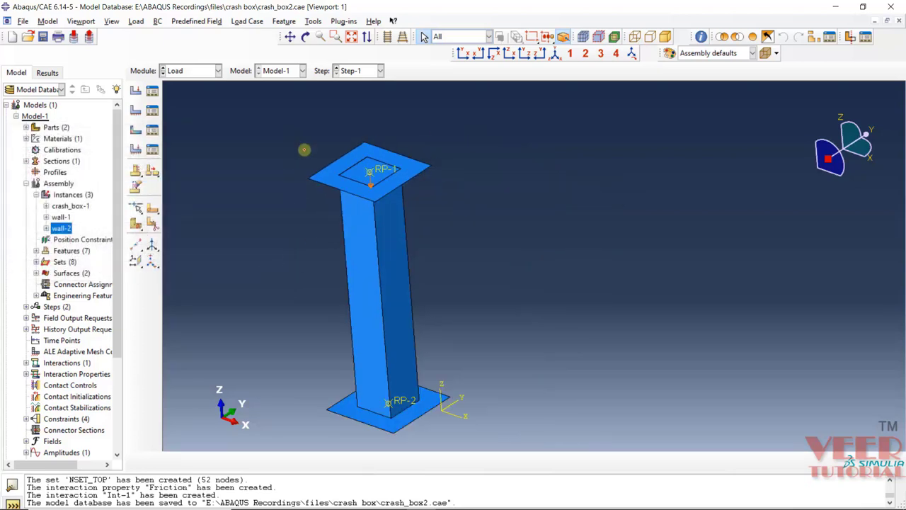
click(202, 70)
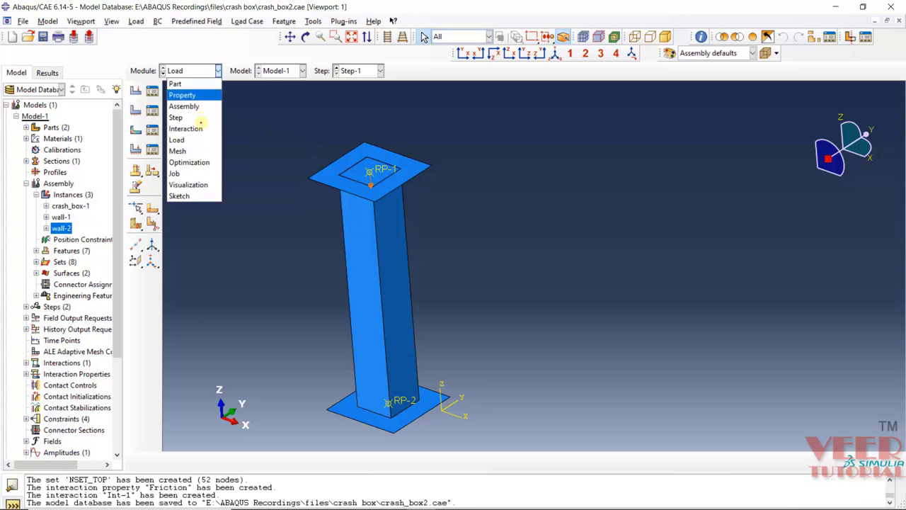
click(186, 151)
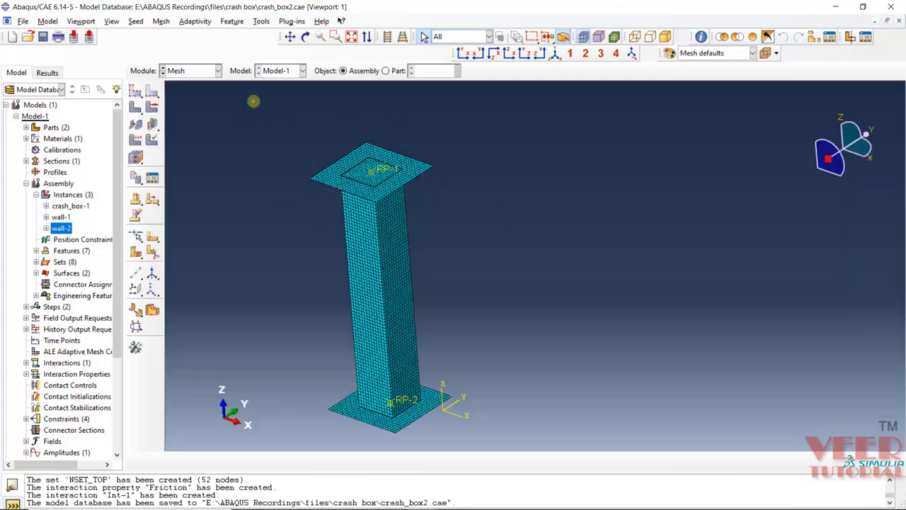
click(194, 71)
click(175, 173)
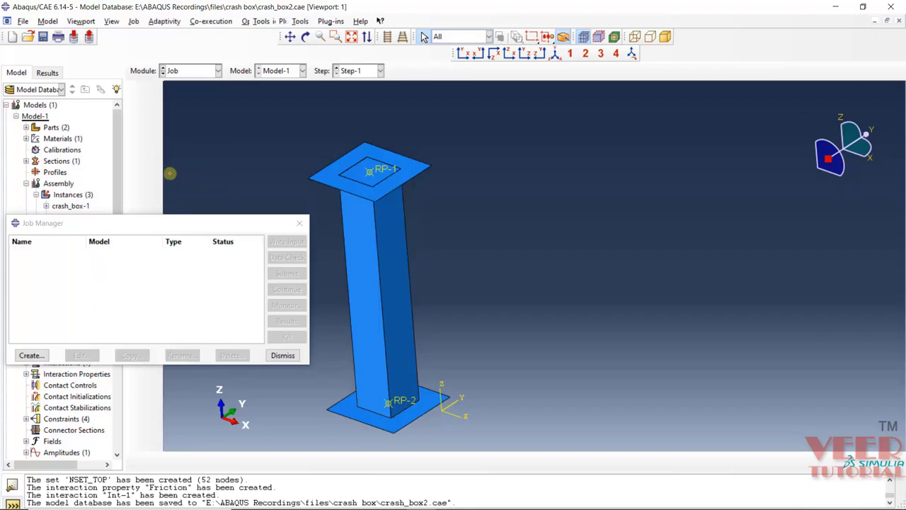
click(31, 355)
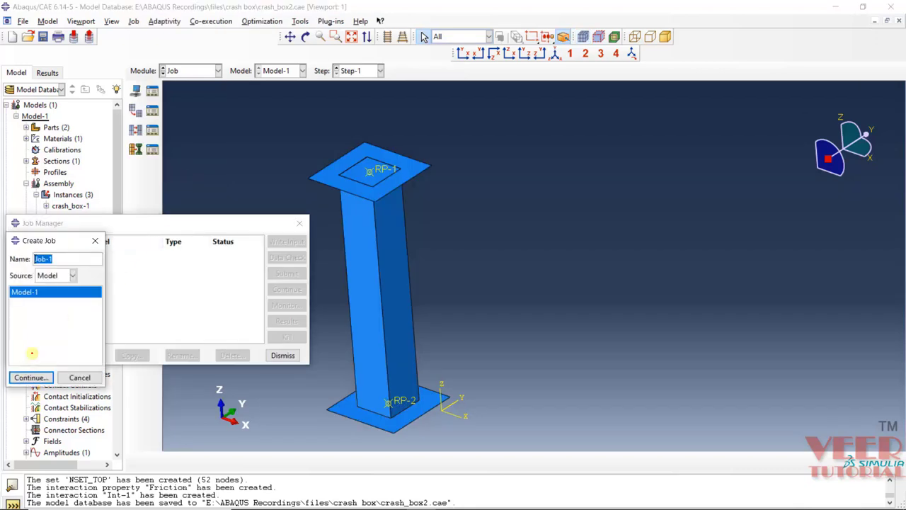
click(65, 261)
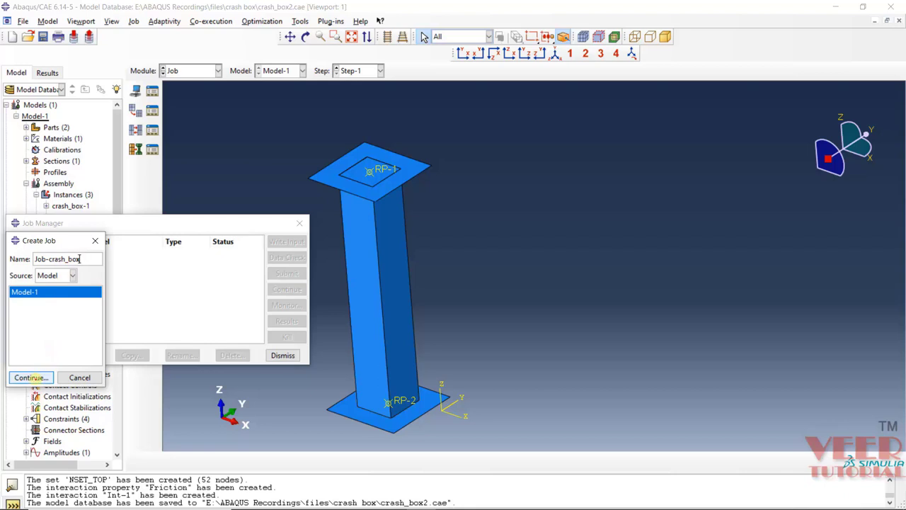
click(31, 378)
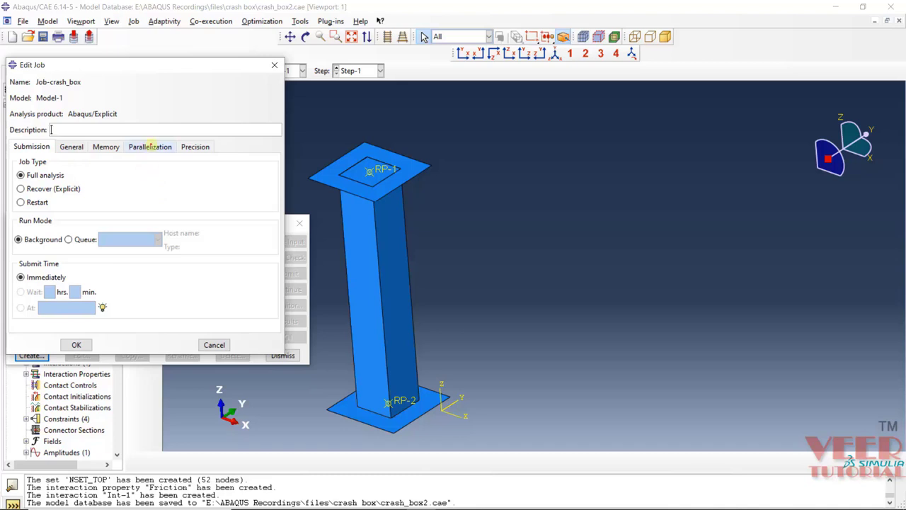
Set the job's parallelization to use multiple processors with 4 processors and accept the job settings.
click(150, 145)
click(32, 162)
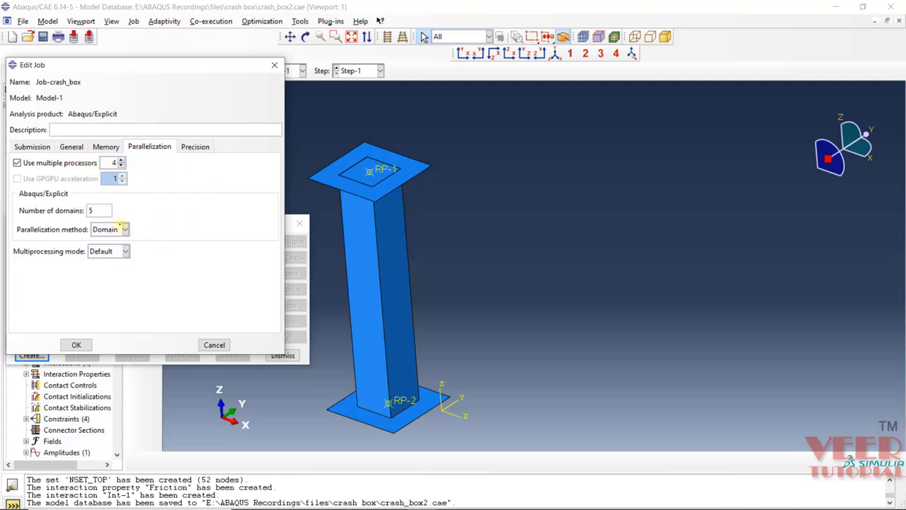
click(76, 345)
click(146, 227)
click(76, 345)
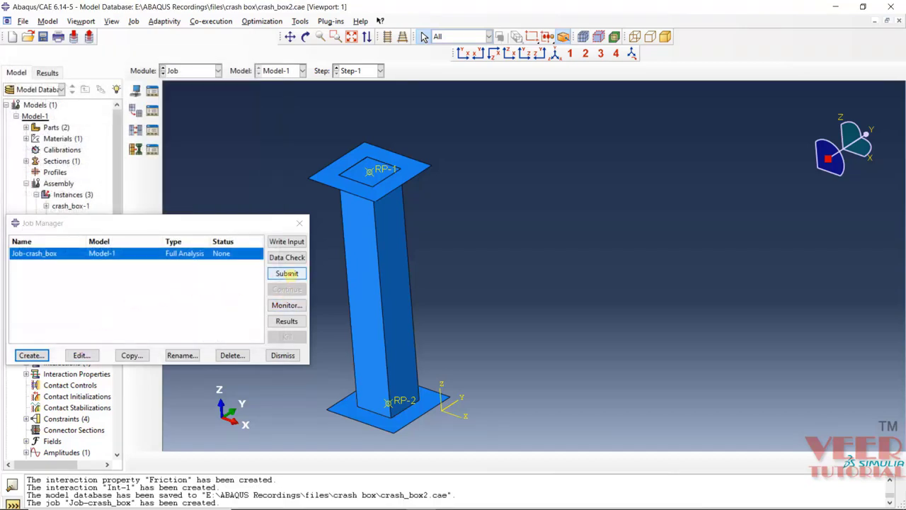
Submit Job-crash_box for analysis and move the job manager over the middle of the model.
click(287, 274)
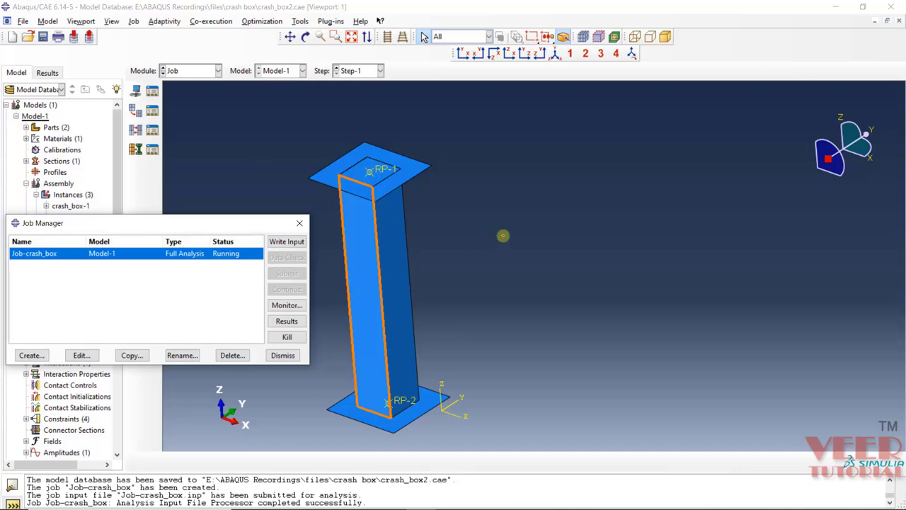
click(534, 234)
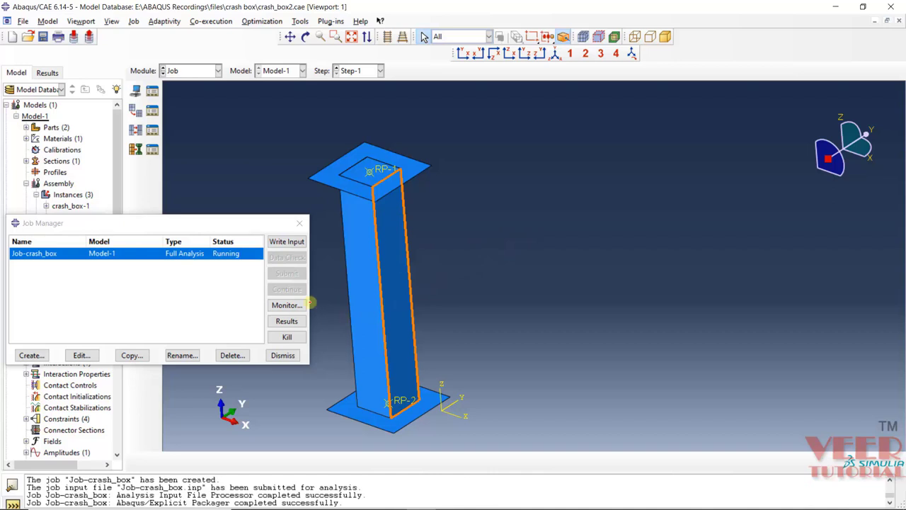
click(206, 224)
drag(206, 223, 355, 231)
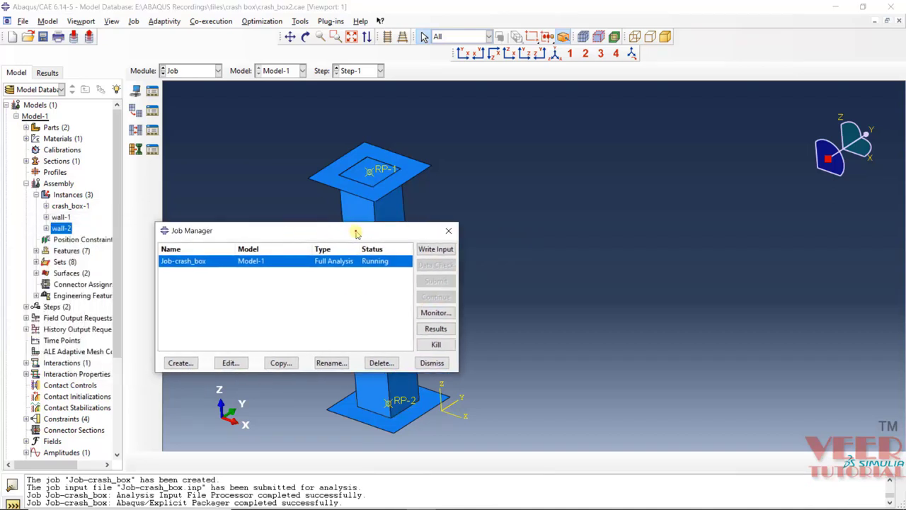
Save the model database under the new name crash_box3 in the crash box folder.
click(24, 21)
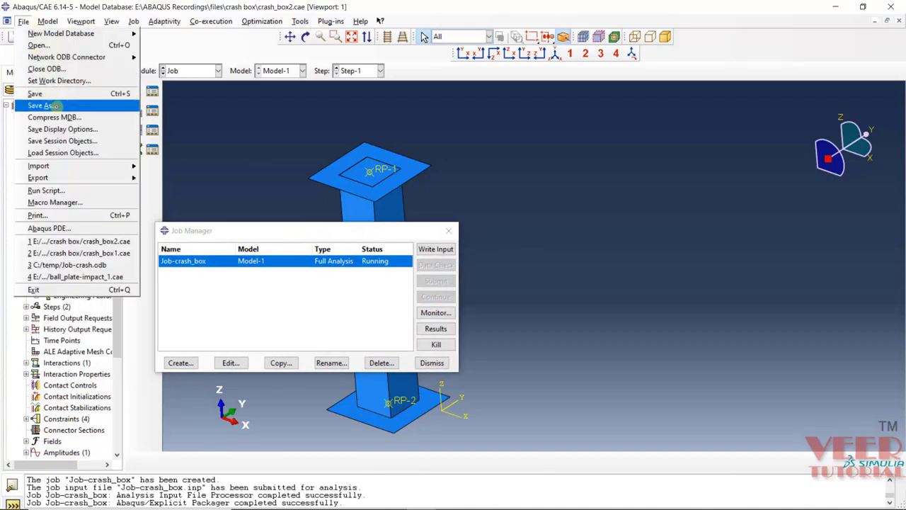
click(42, 104)
click(411, 309)
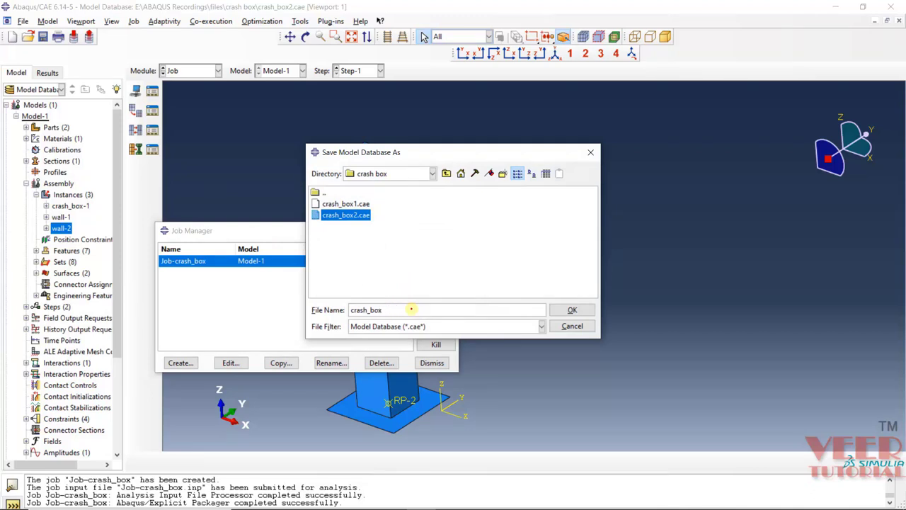
key(Return)
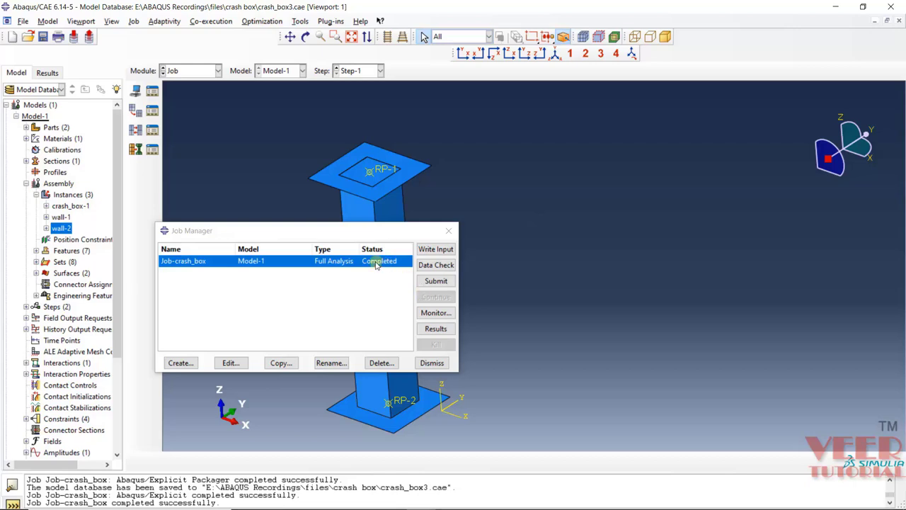
Monitor Job-crash_box and examine the total times from the first increments through the last one.
click(436, 313)
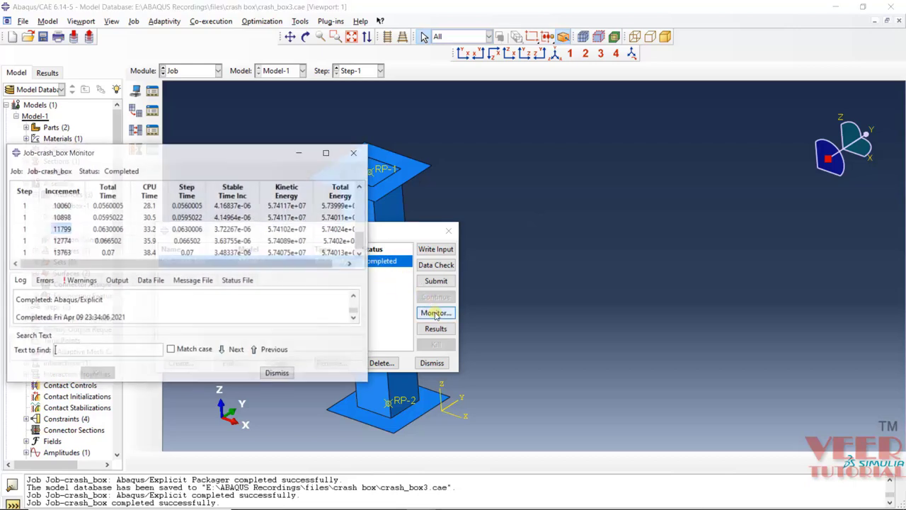
drag(267, 150, 527, 125)
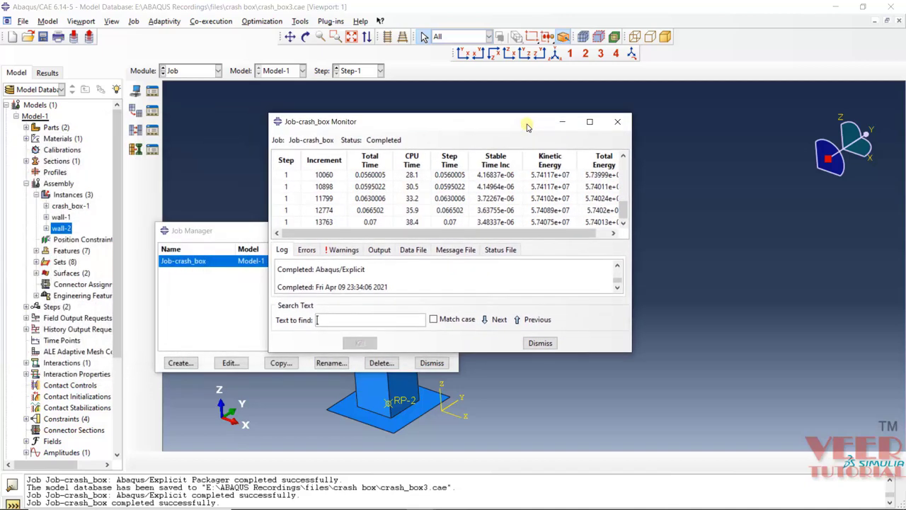
drag(629, 354, 739, 436)
drag(732, 219, 729, 157)
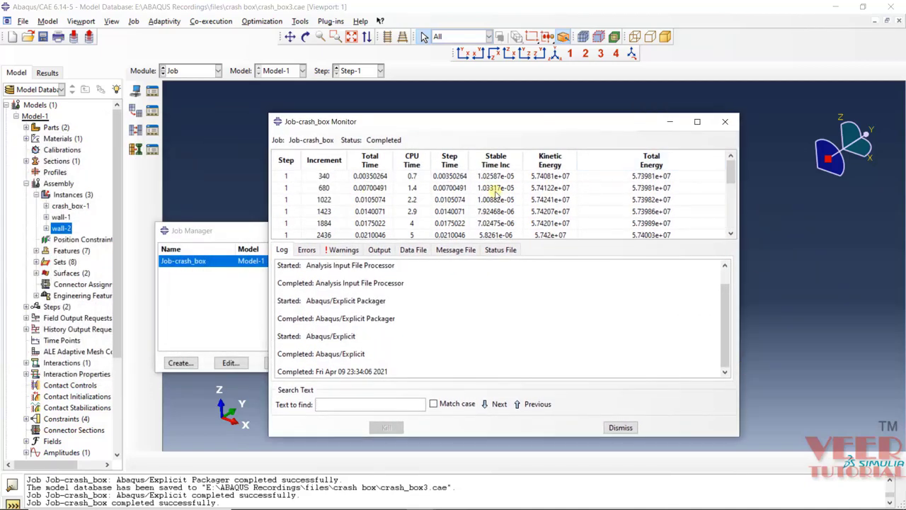
click(363, 177)
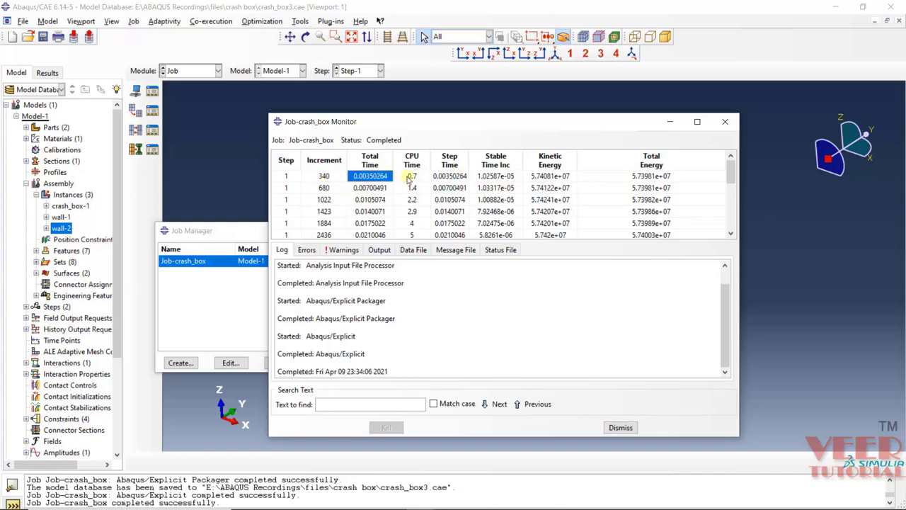
click(372, 188)
click(372, 200)
click(374, 212)
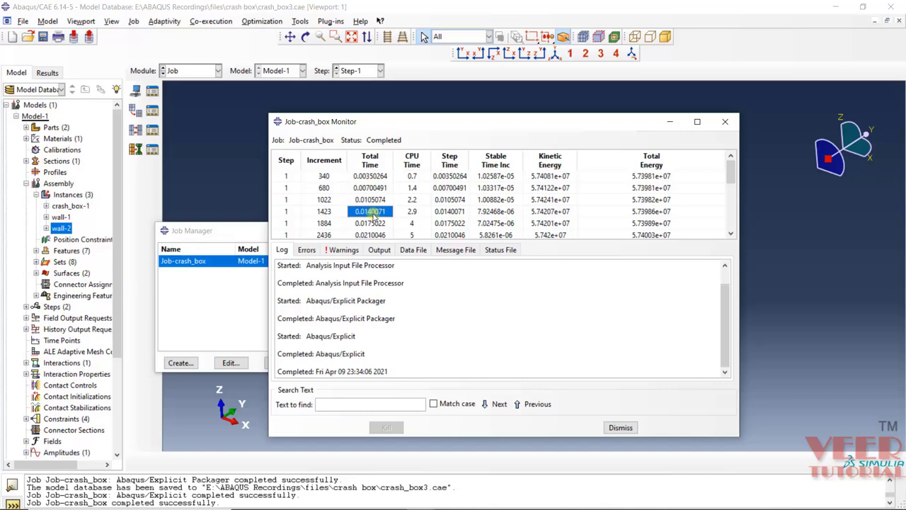
scroll(383, 219, down, 5)
click(371, 232)
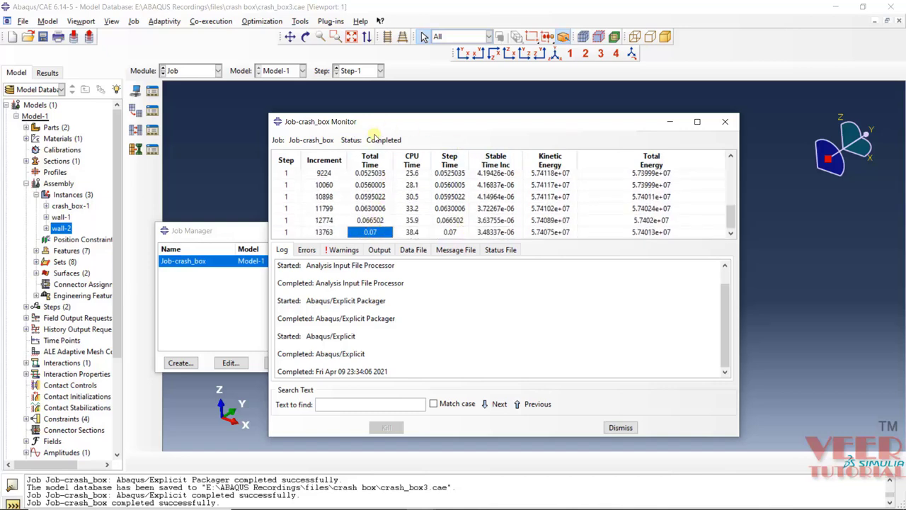
click(619, 428)
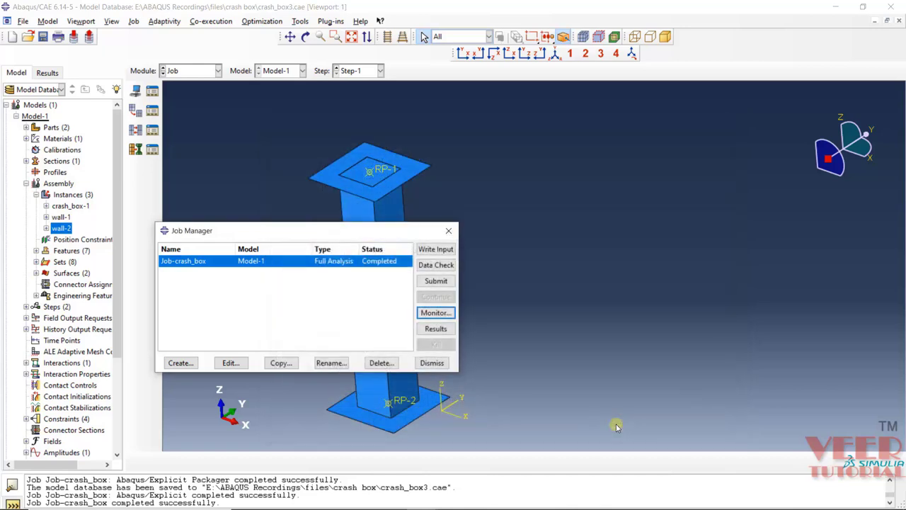
Close the job manager, switch to the Visualization module and animate the time history of the contours on the deformed crash box.
click(432, 362)
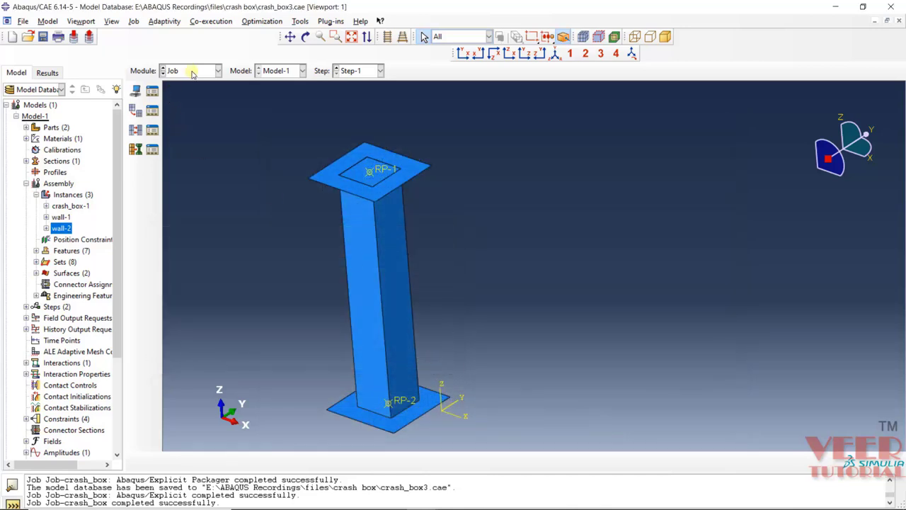
click(192, 72)
click(197, 190)
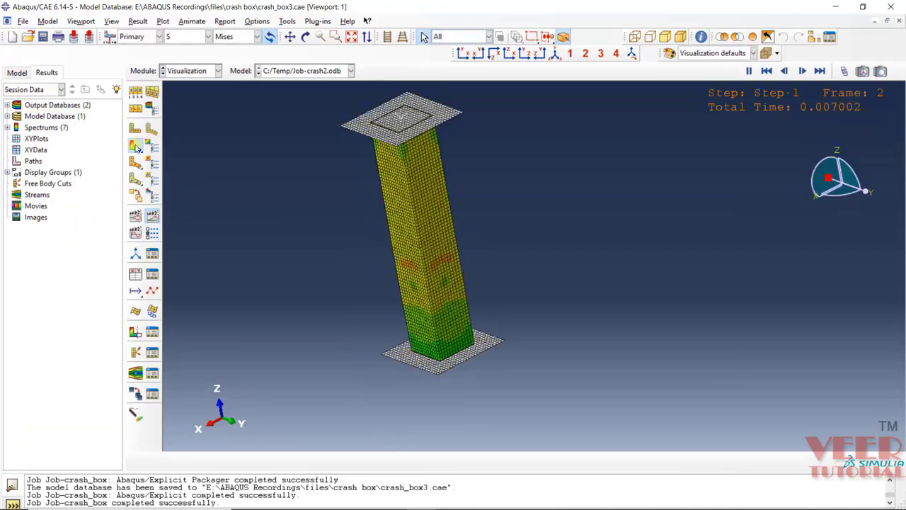
click(137, 147)
click(151, 218)
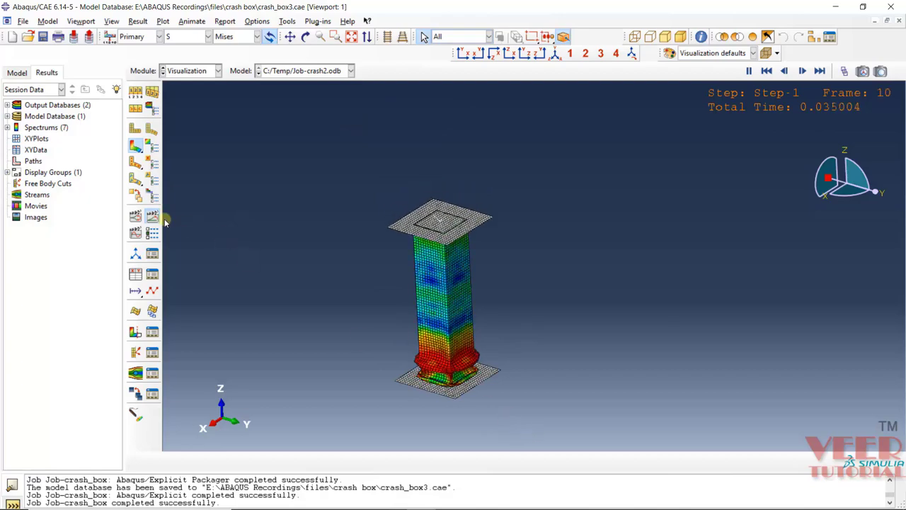
Examine the folding at the base of the crash box up close while the stress contour animation runs.
scroll(496, 411, up, 3)
scroll(499, 396, up, 1)
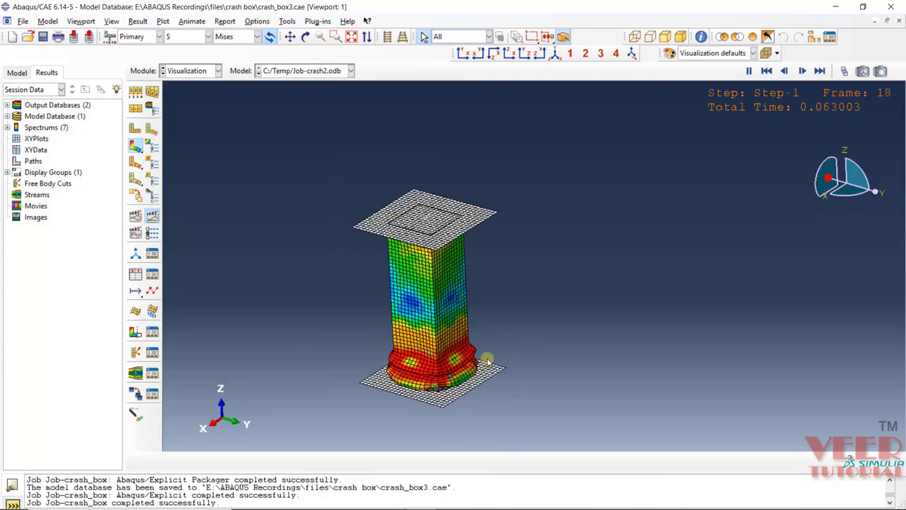
scroll(510, 364, down, 2)
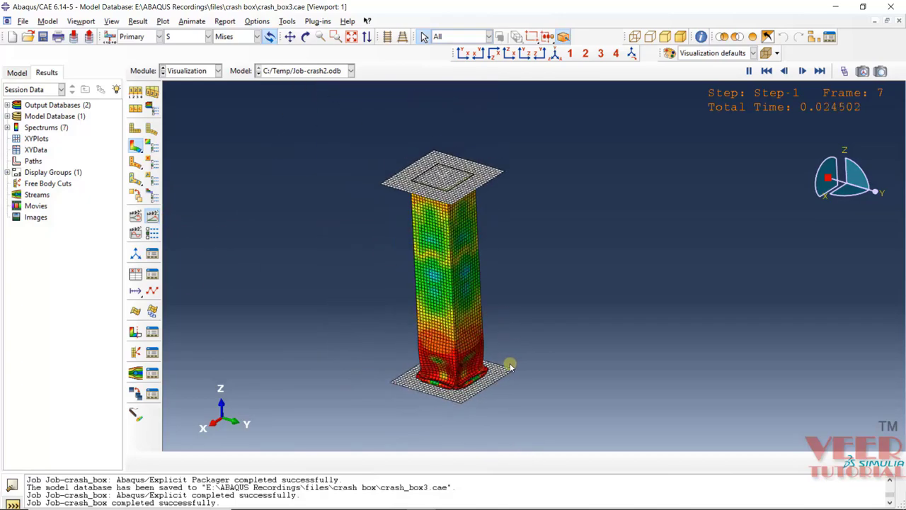
scroll(455, 379, up, 2)
scroll(456, 379, up, 3)
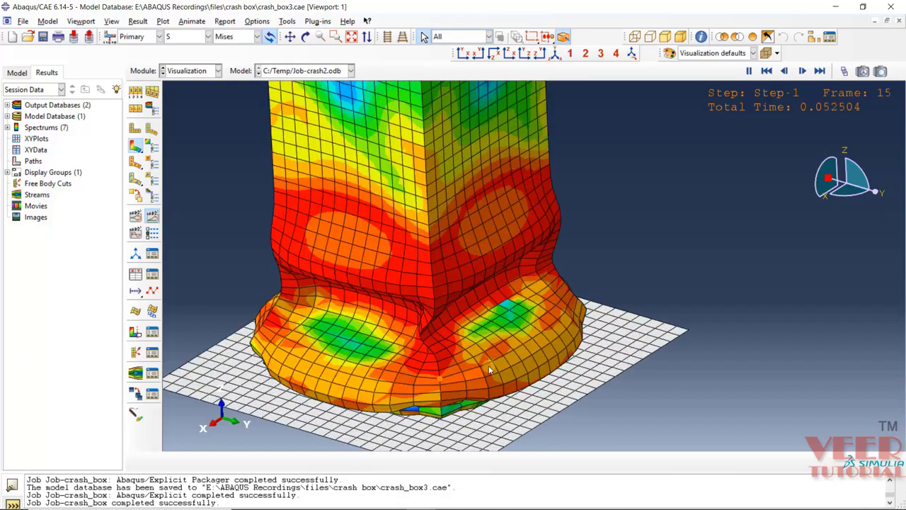
scroll(484, 320, down, 3)
scroll(523, 382, down, 3)
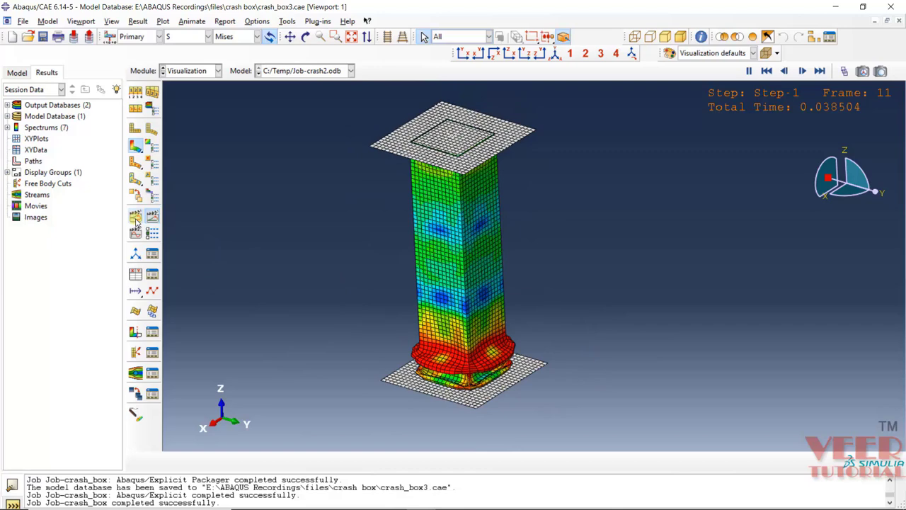
Stop the animation, plot the contours on the deformed shape and step back frame by frame to the early stage of crushing.
click(134, 128)
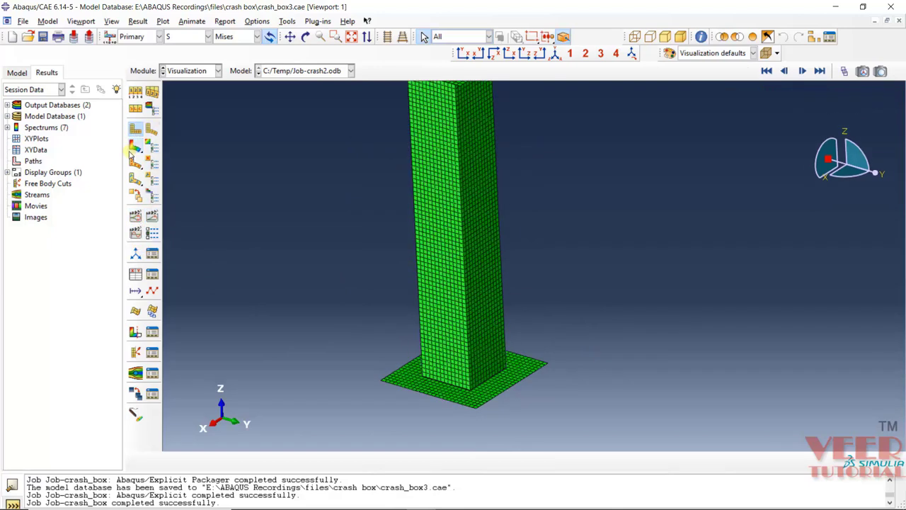
click(135, 145)
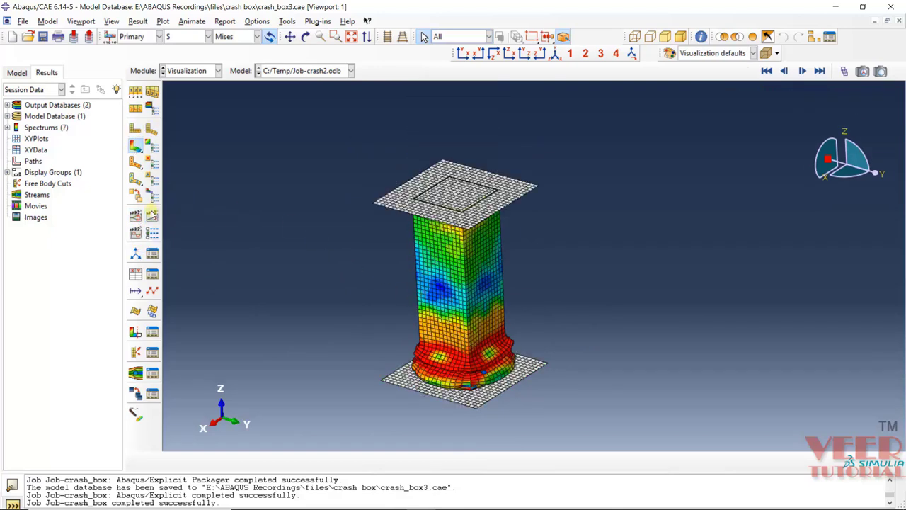
click(793, 70)
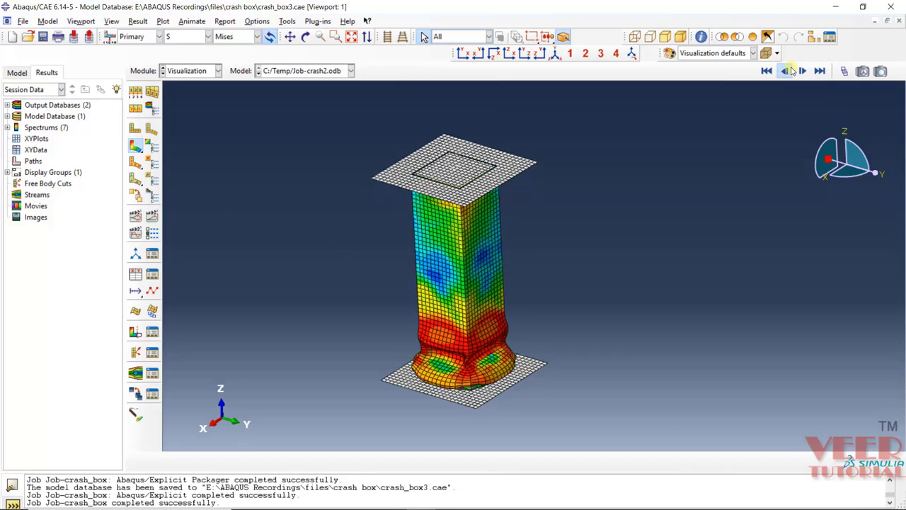
click(791, 72)
click(788, 73)
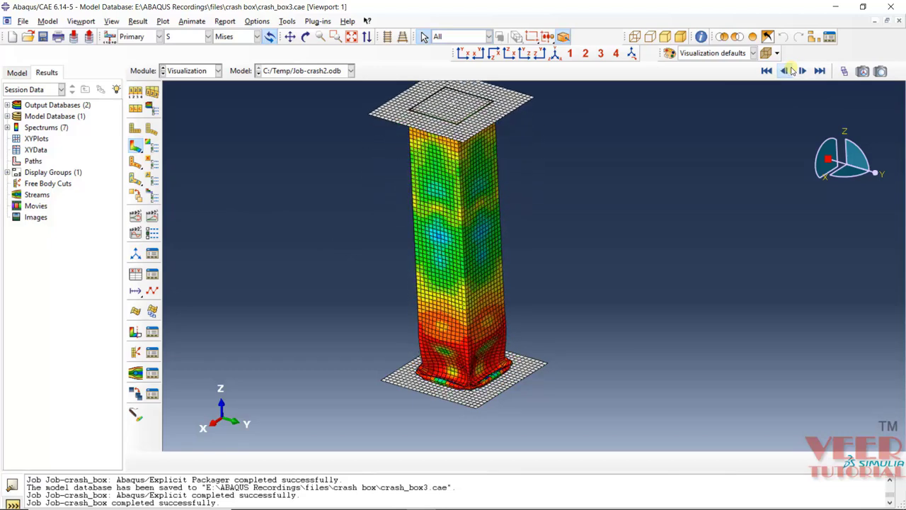
click(786, 76)
click(784, 79)
click(783, 78)
click(784, 77)
click(783, 76)
click(784, 76)
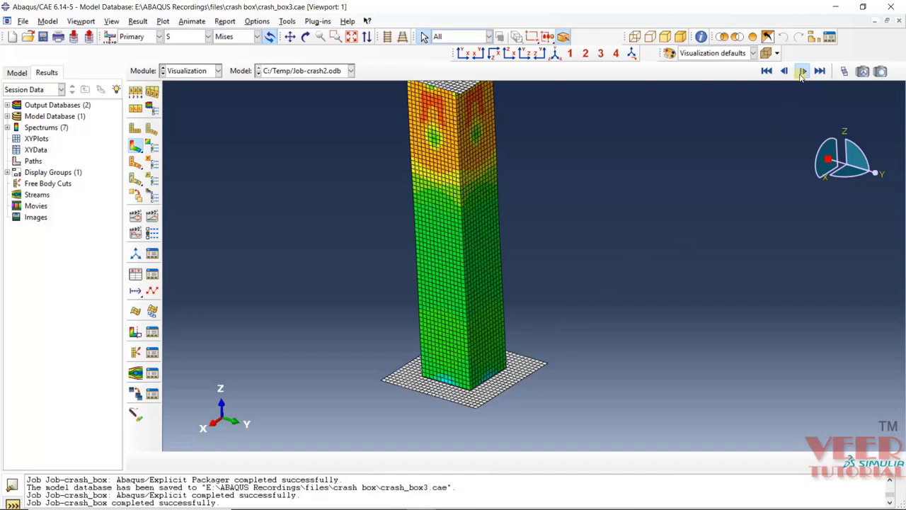
Step the results forward a few frames and examine the first bulge forming near the bottom wall.
click(802, 71)
click(801, 71)
click(801, 71)
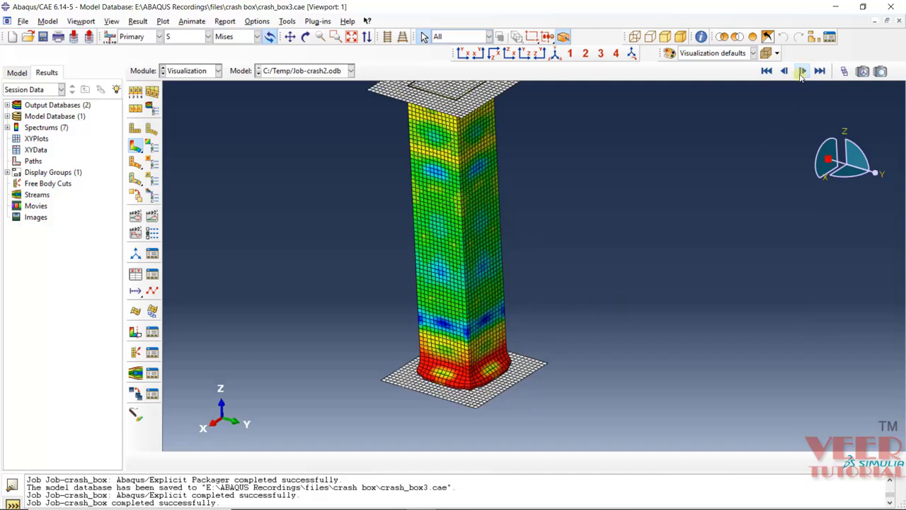
scroll(542, 358, down, 3)
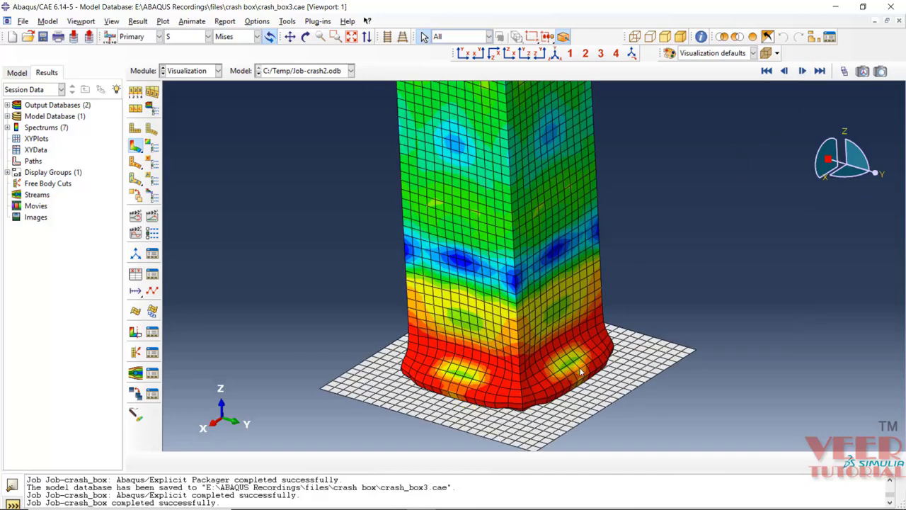
scroll(657, 314, up, 2)
scroll(828, 99, down, 3)
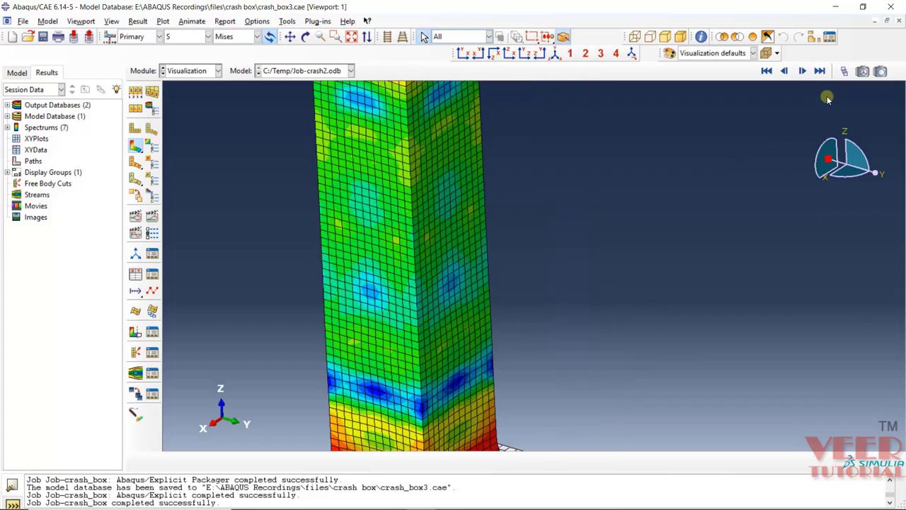
scroll(651, 253, up, 2)
scroll(599, 344, down, 2)
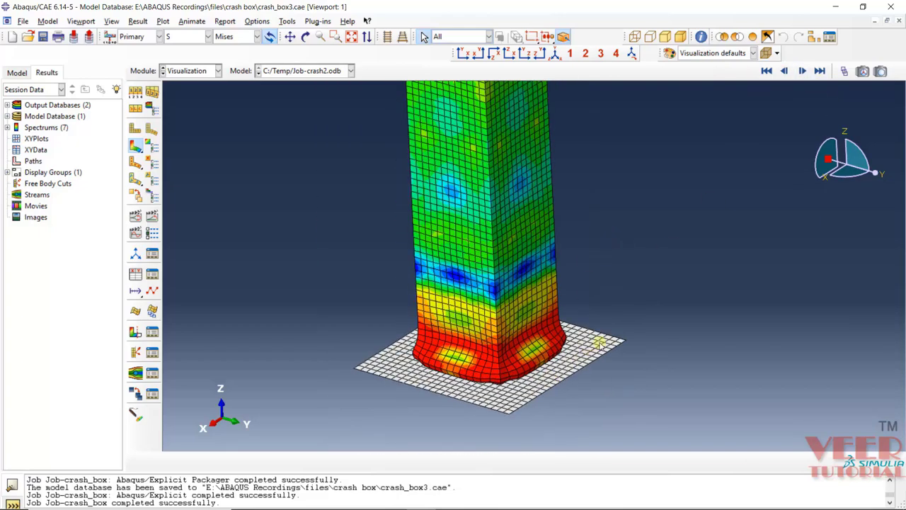
Advance the results through further frames and inspect the folds stacked above the bottom wall from another side.
click(802, 72)
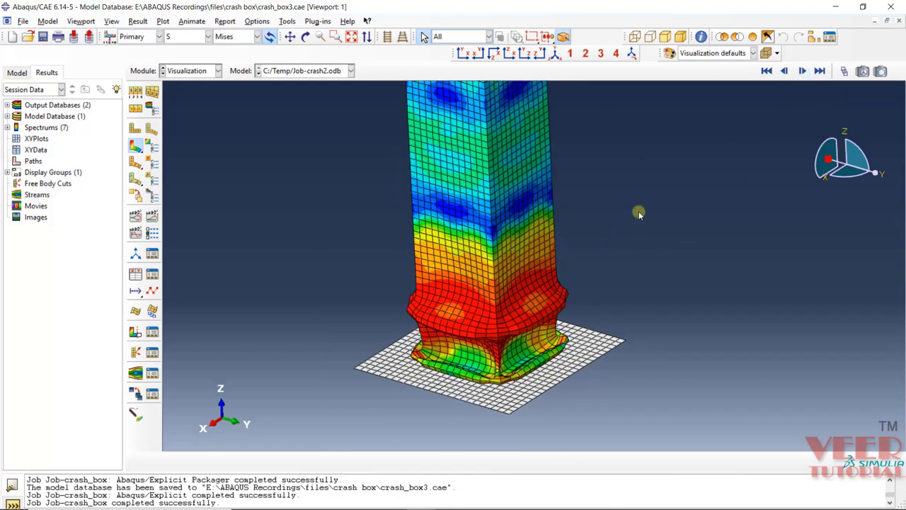
click(802, 71)
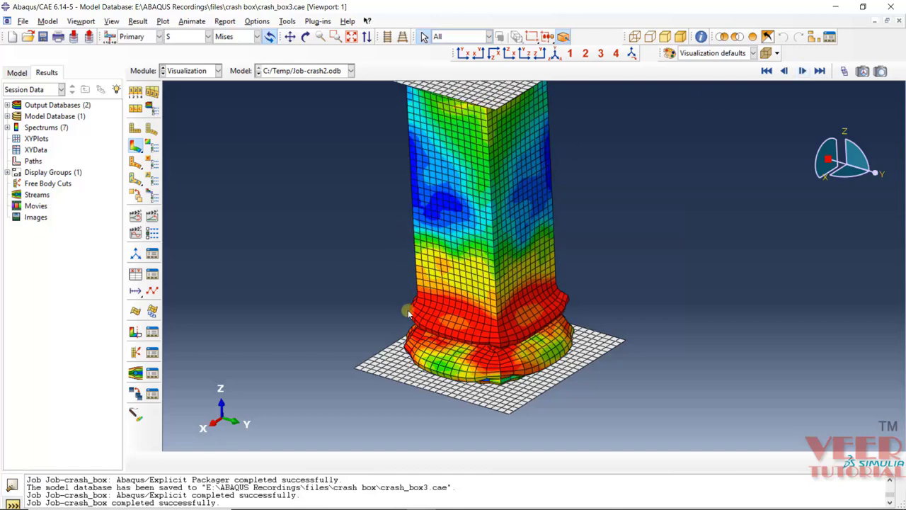
scroll(452, 365, down, 3)
scroll(479, 369, up, 1)
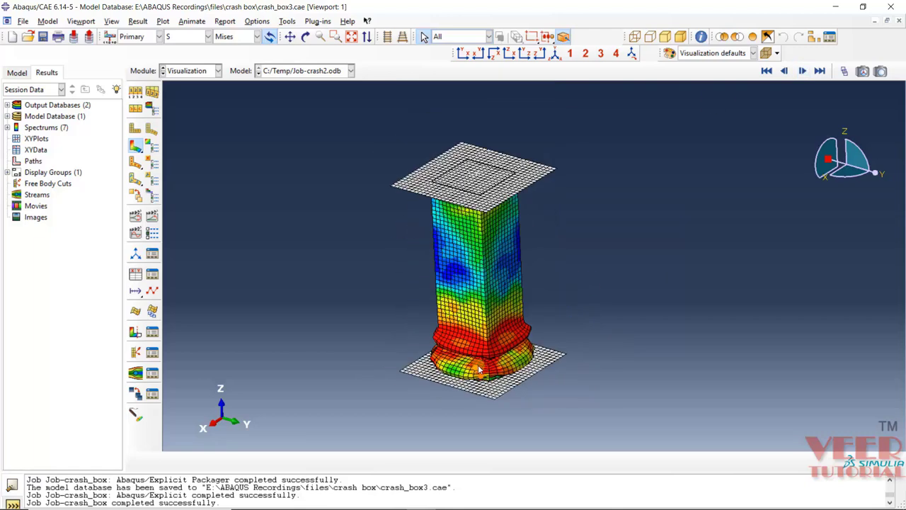
scroll(479, 369, up, 1)
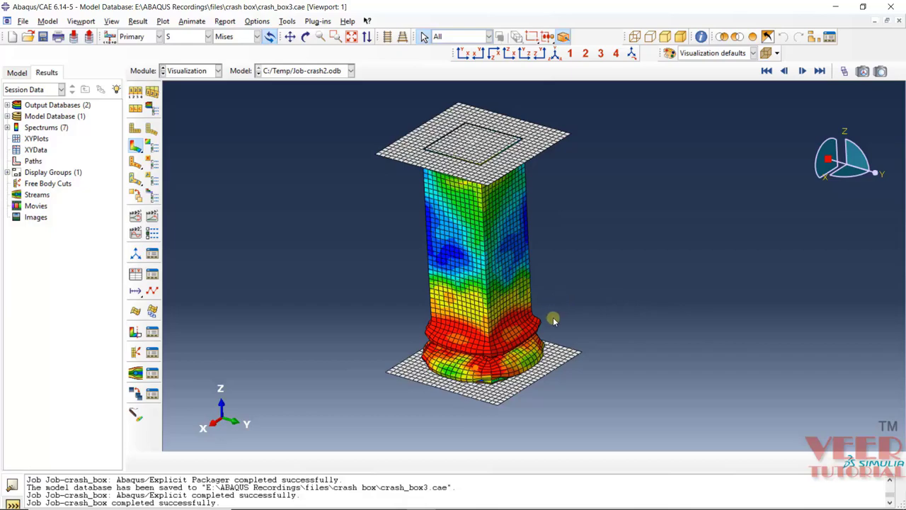
ctrl+alt+drag(462, 322, 378, 324)
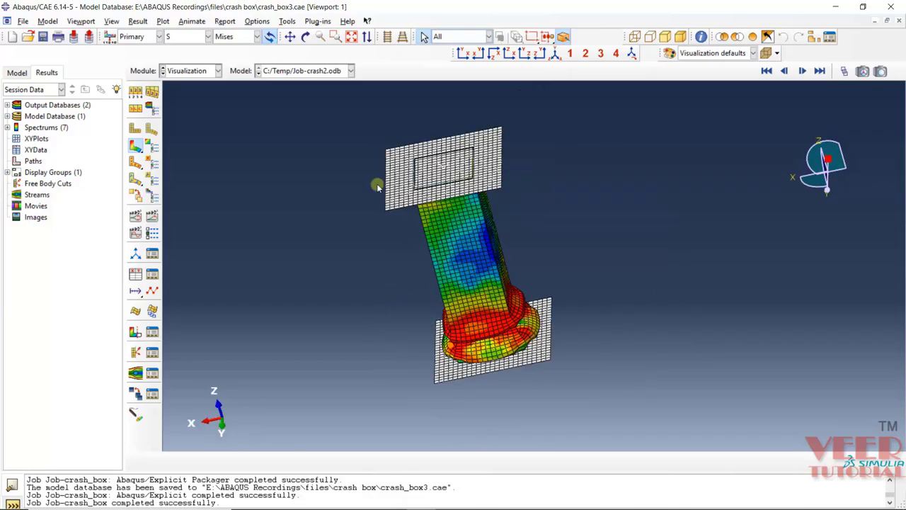
Set the visible edges in the common plot options to feature edges only.
click(257, 21)
click(271, 34)
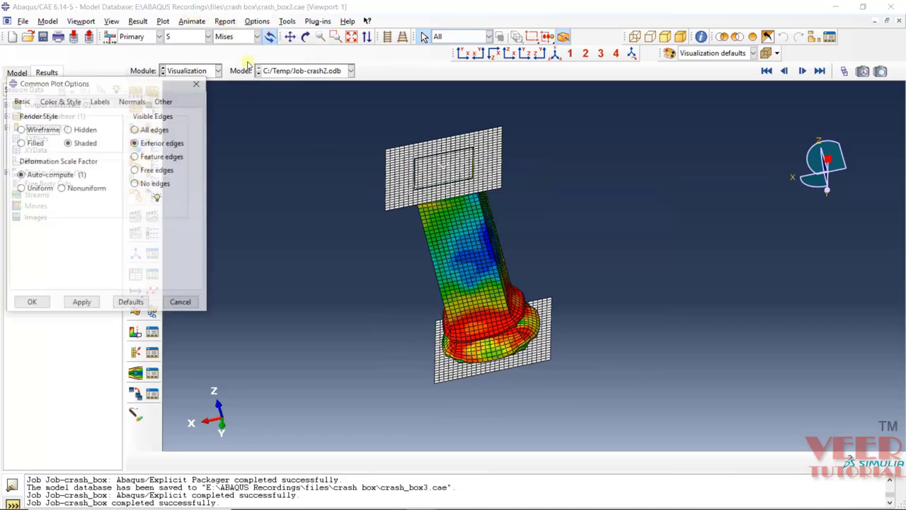
click(151, 157)
click(81, 303)
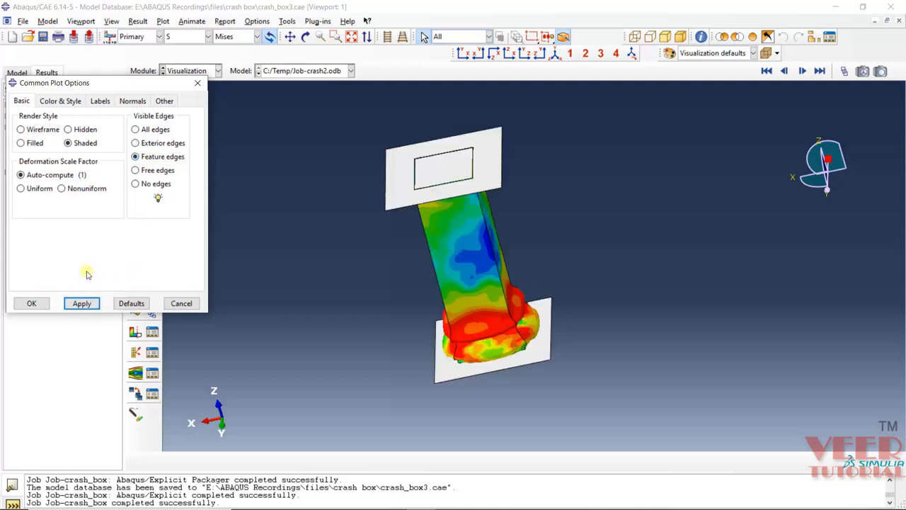
click(41, 303)
Inspect the crushed box from several angles and select stress S with the Mises invariant as the primary contour variable.
scroll(439, 350, up, 5)
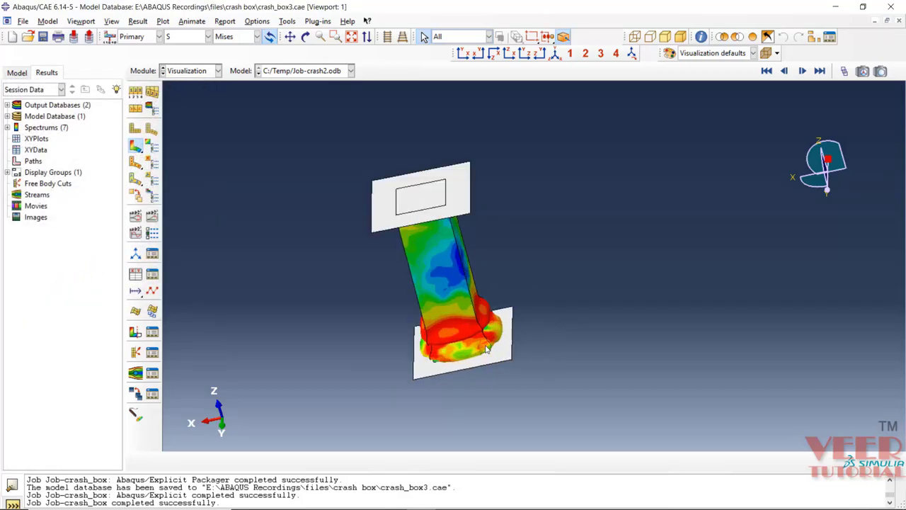
ctrl+alt+drag(454, 330, 448, 386)
key(Escape)
scroll(448, 386, down, 3)
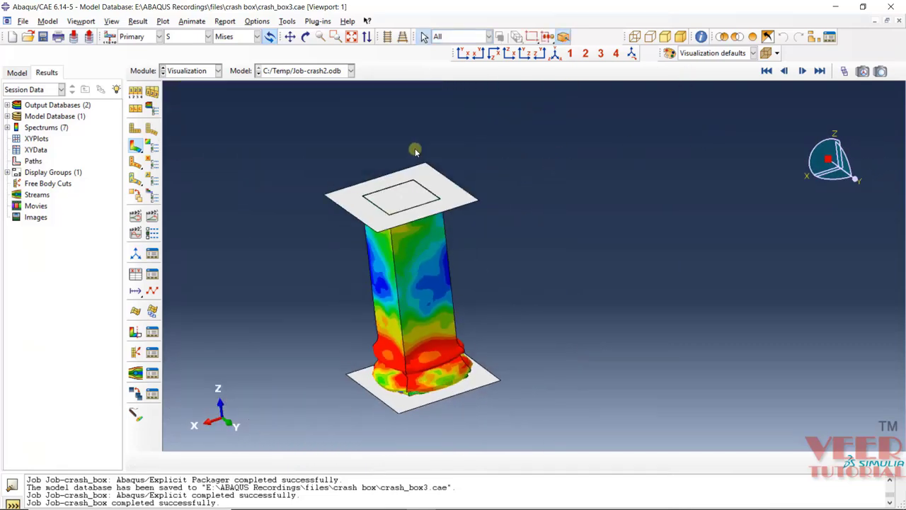
scroll(357, 199, down, 2)
scroll(358, 199, up, 3)
ctrl+alt+drag(426, 220, 390, 173)
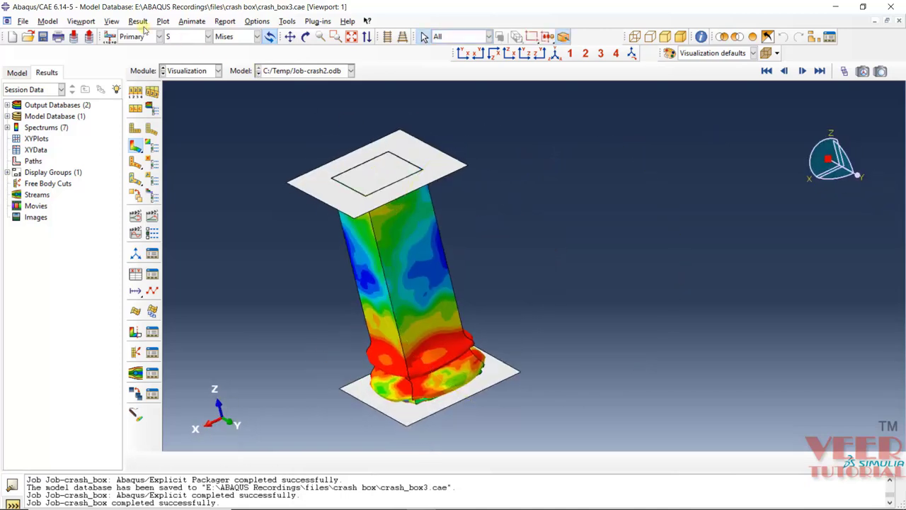
click(189, 39)
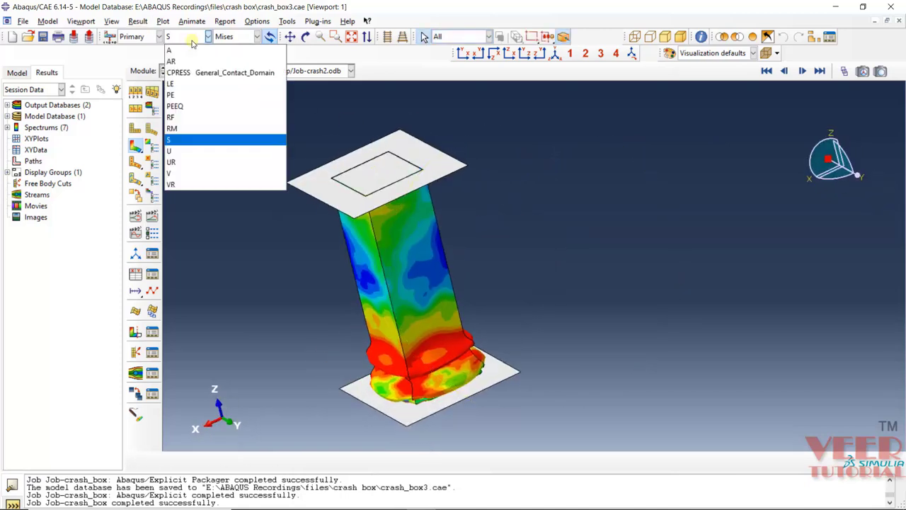
click(182, 141)
click(230, 43)
click(231, 54)
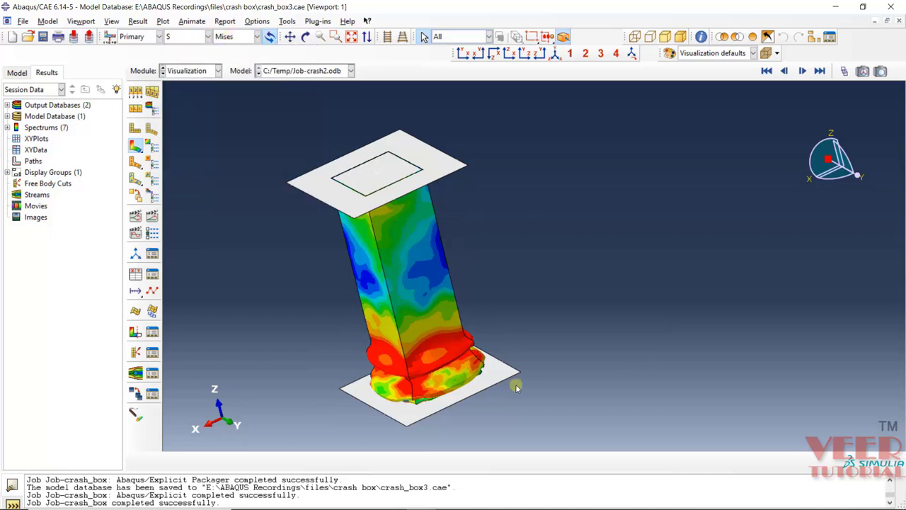
Turn on the legend in the viewport annotation options.
ctrl+alt+drag(477, 368, 590, 317)
scroll(575, 319, down, 3)
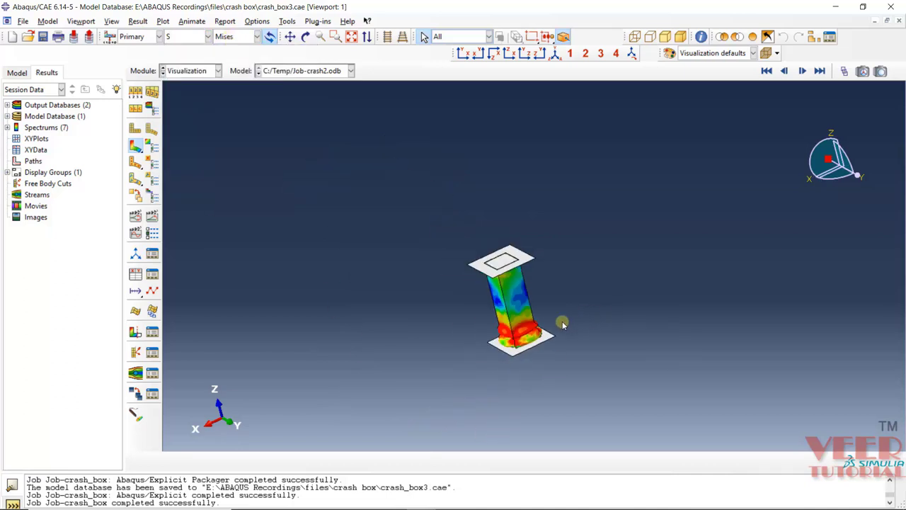
scroll(559, 318, up, 3)
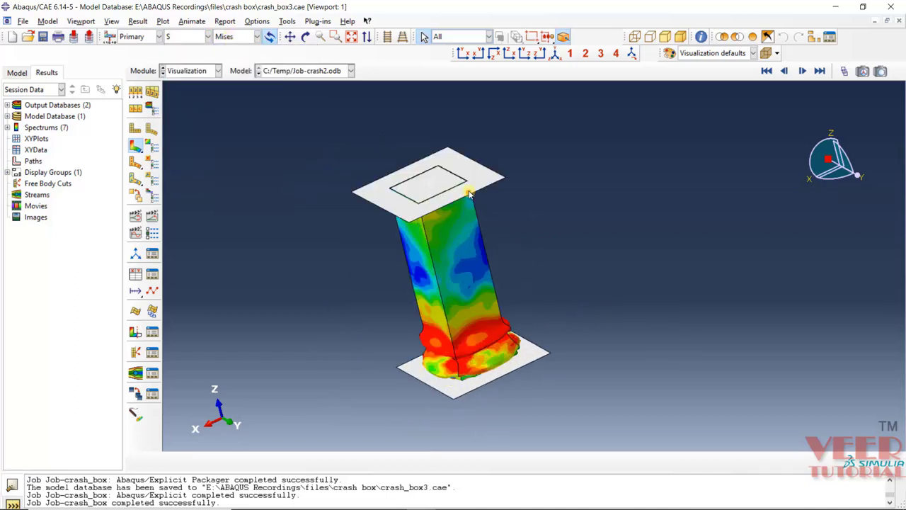
click(82, 22)
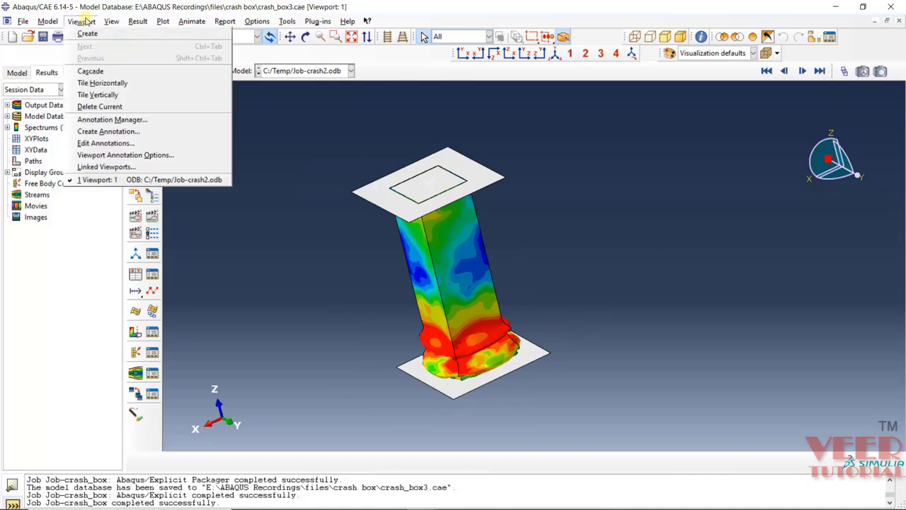
click(121, 155)
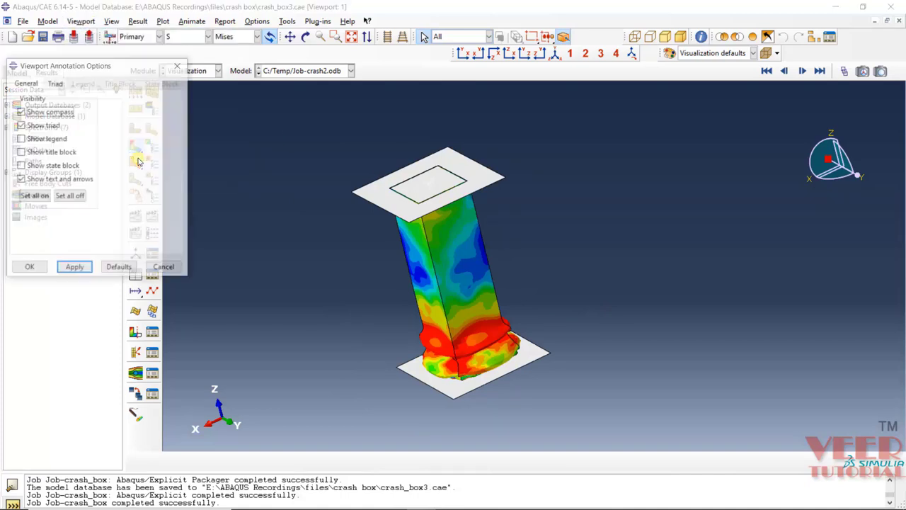
click(22, 140)
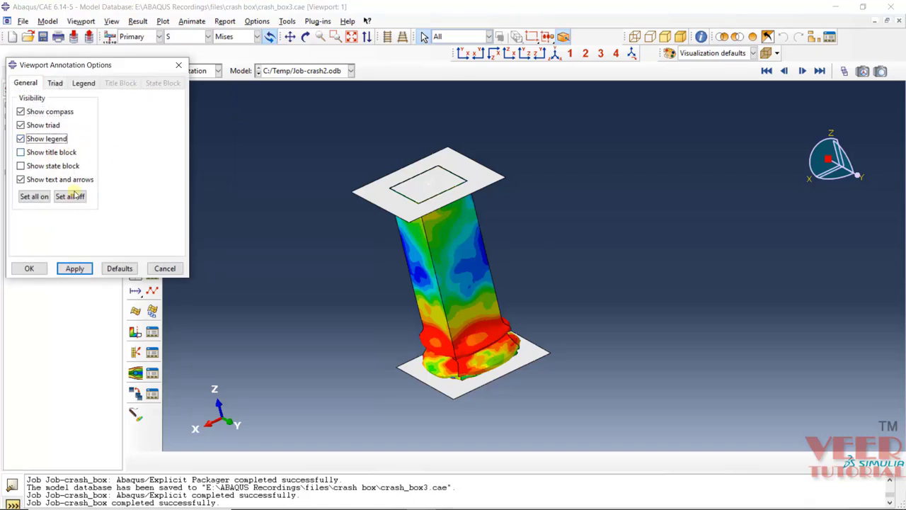
click(71, 271)
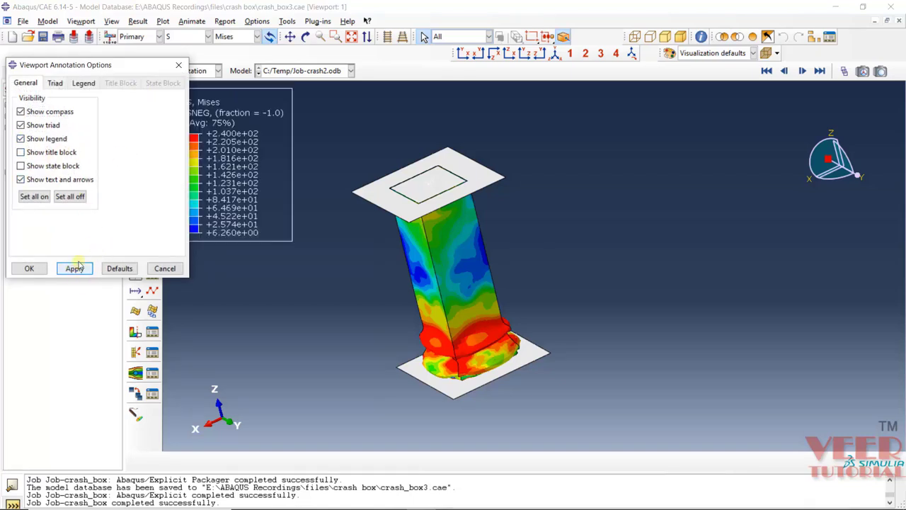
click(30, 270)
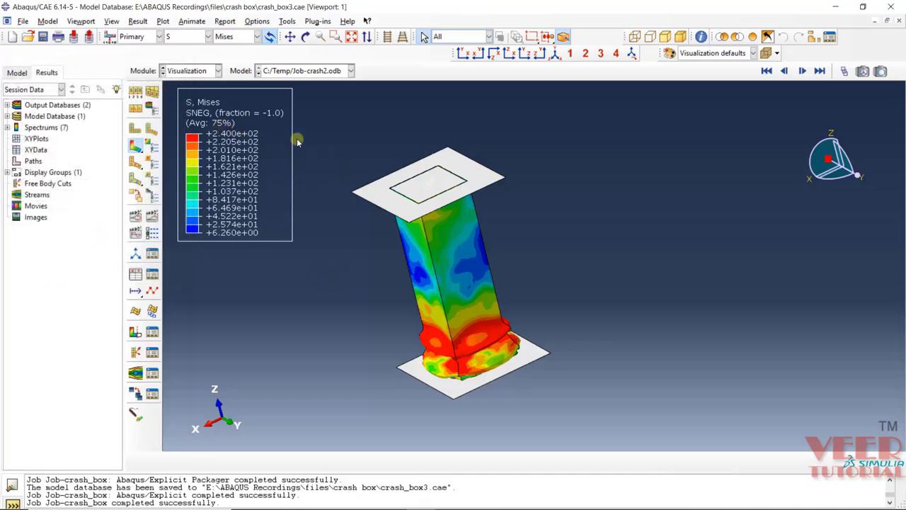
Inspect the Mises stress contours on the crushed box and change the primary contour variable to displacement U.
scroll(471, 315, up, 3)
scroll(485, 330, down, 2)
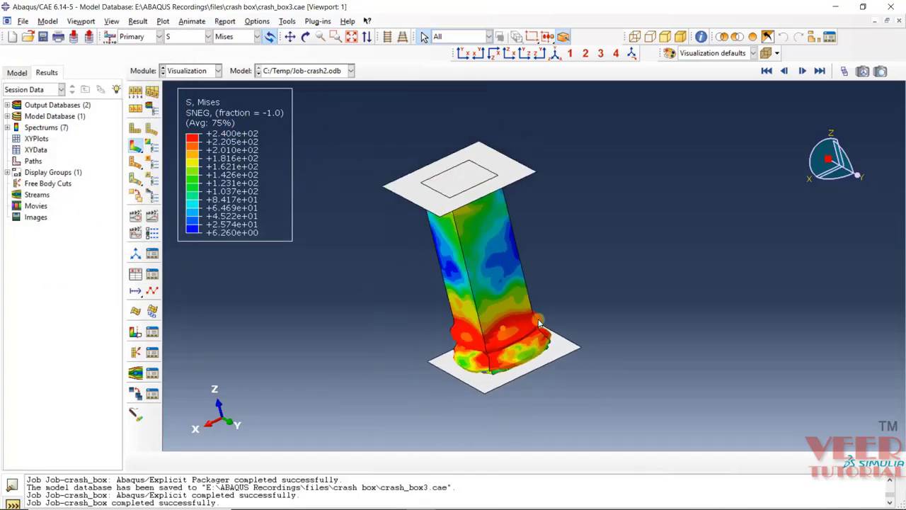
scroll(535, 308, up, 2)
ctrl+alt+drag(513, 247, 493, 256)
scroll(511, 306, down, 3)
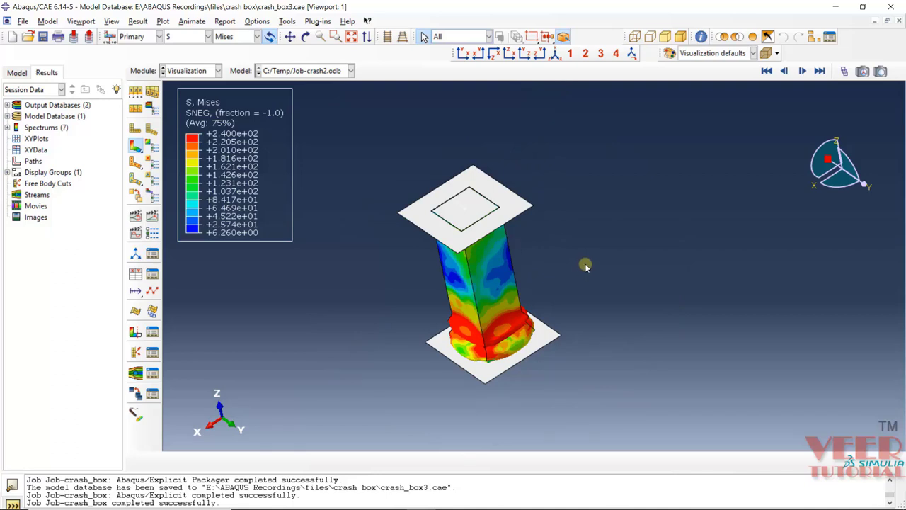
click(184, 37)
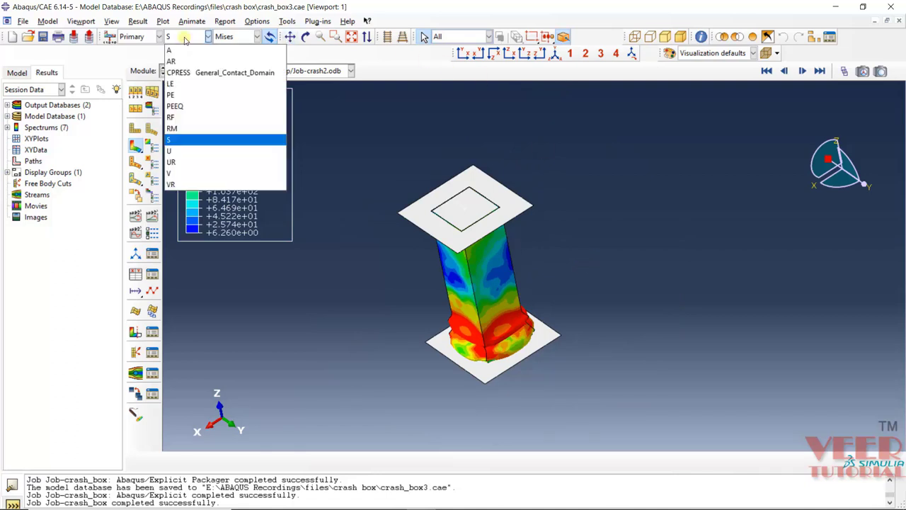
click(197, 150)
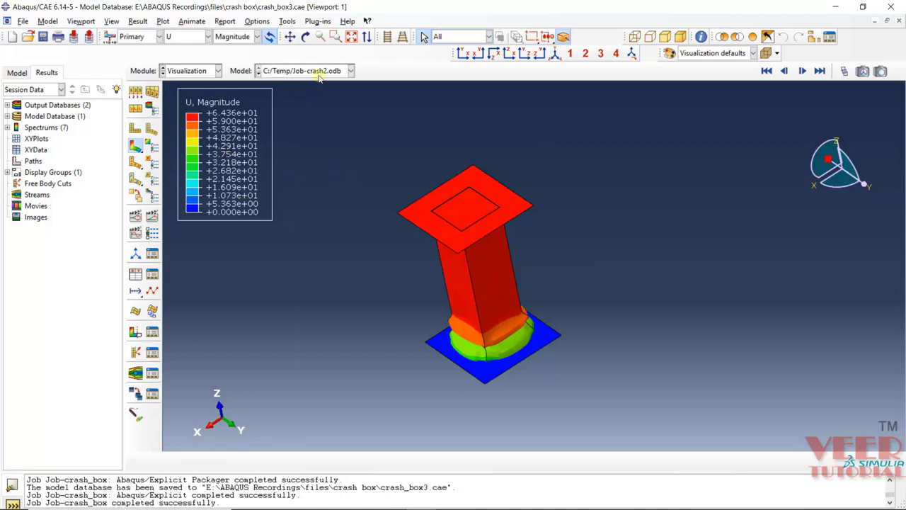
Advance the displacement magnitude results by one frame and inspect the folds above the bottom wall.
click(802, 71)
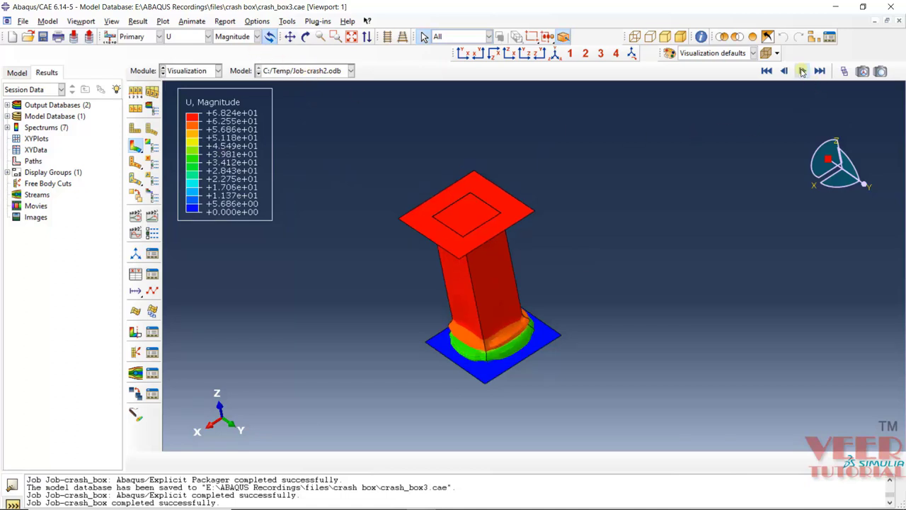
scroll(510, 290, up, 3)
ctrl+alt+drag(487, 305, 508, 312)
scroll(453, 259, down, 4)
Set the displacement component to U3 and inspect its contours over the whole crushed box.
click(243, 38)
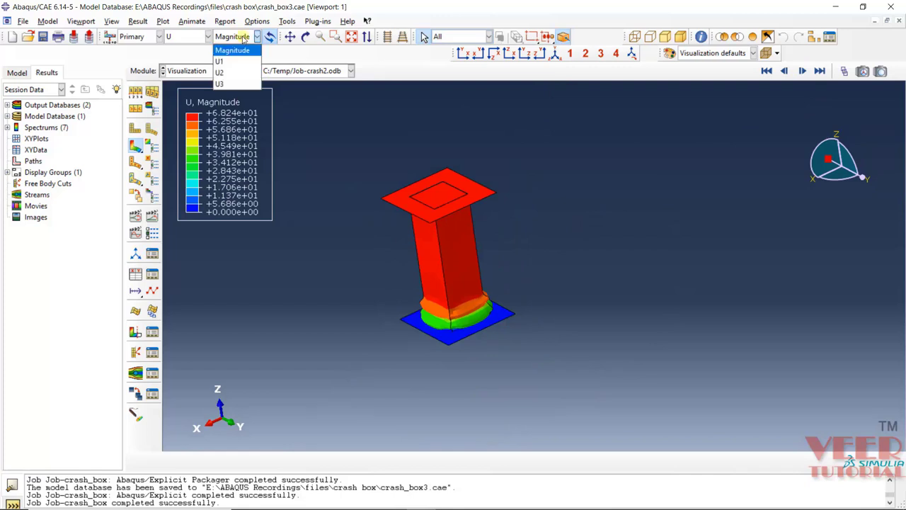
click(224, 85)
scroll(441, 245, up, 2)
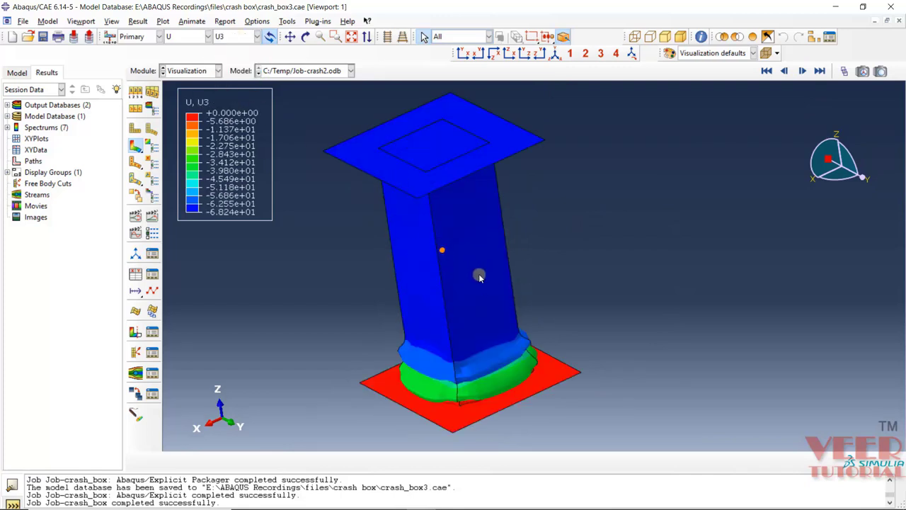
scroll(480, 277, down, 3)
scroll(489, 299, up, 3)
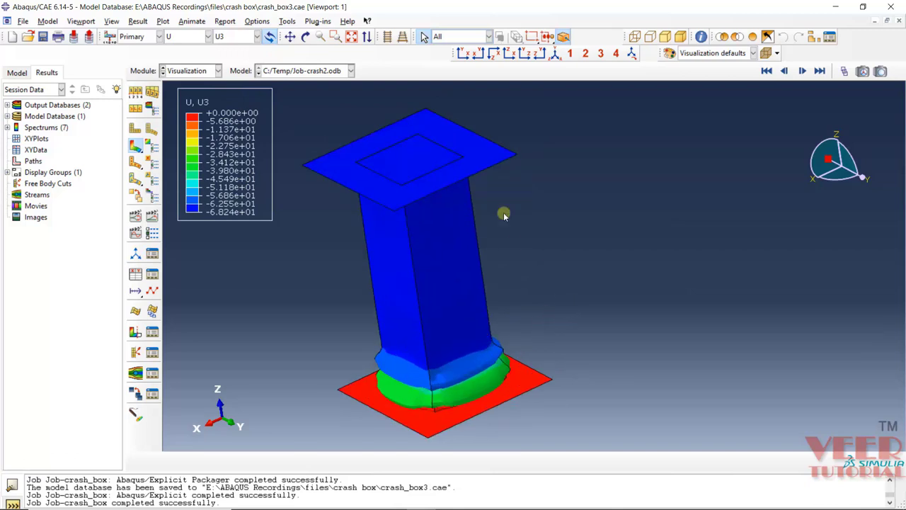
Create XY data from ODB history output and plot Internal energy: ALLIE for Whole Model.
click(285, 22)
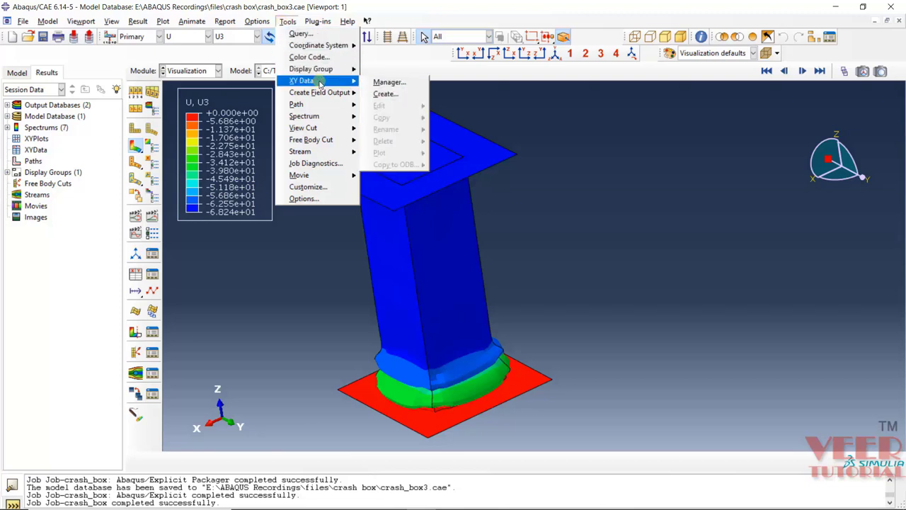
mouse_move(350, 84)
click(389, 93)
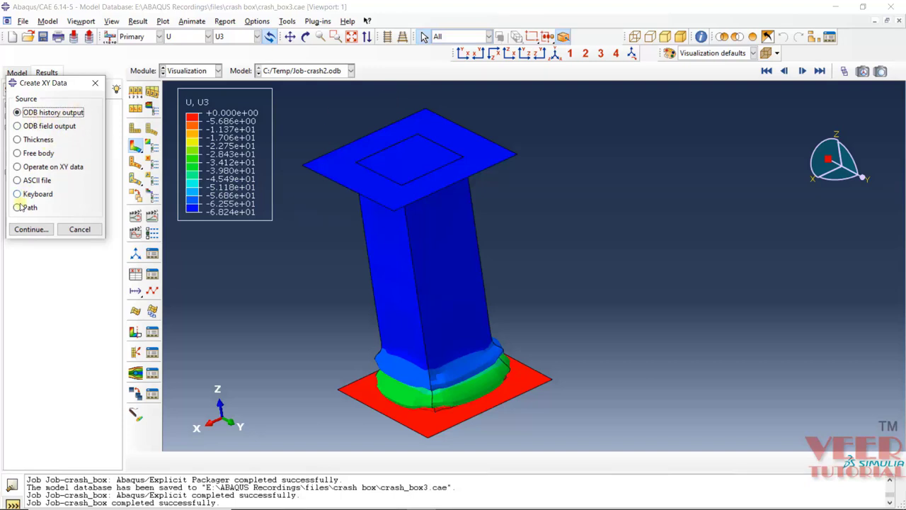
click(31, 230)
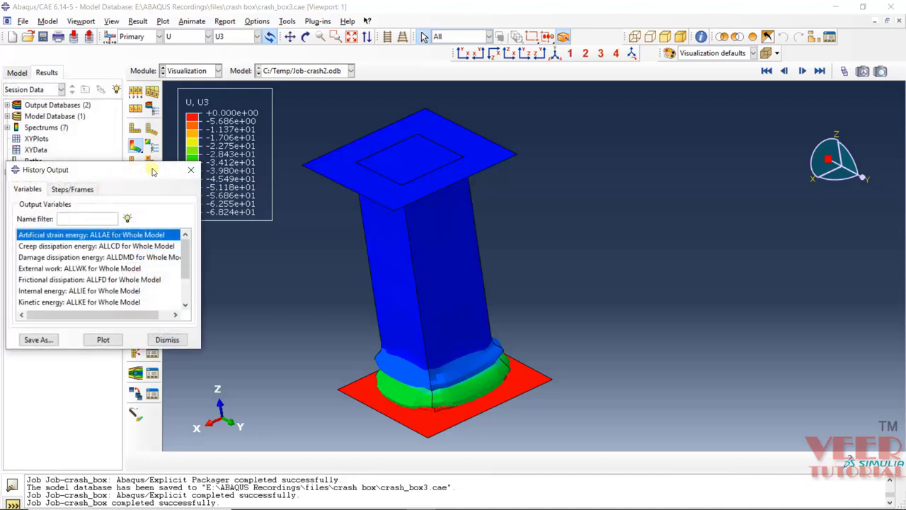
drag(200, 351, 528, 461)
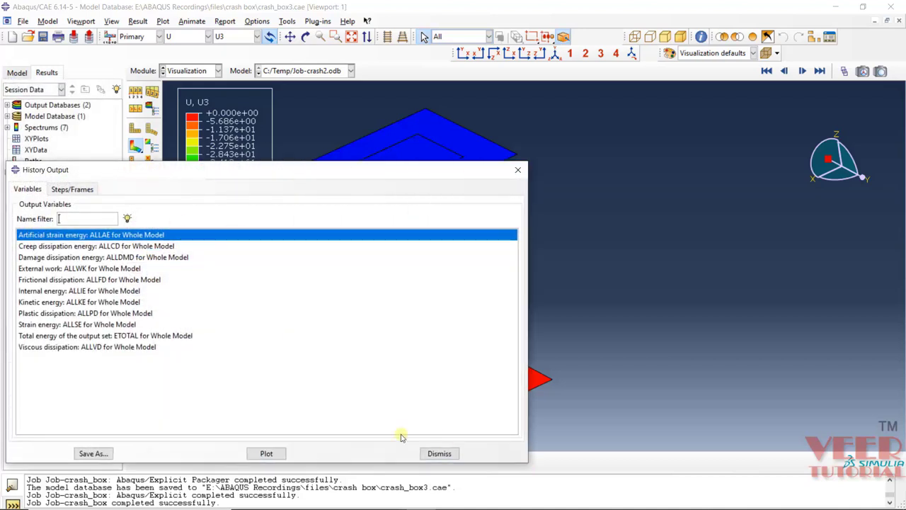
click(40, 290)
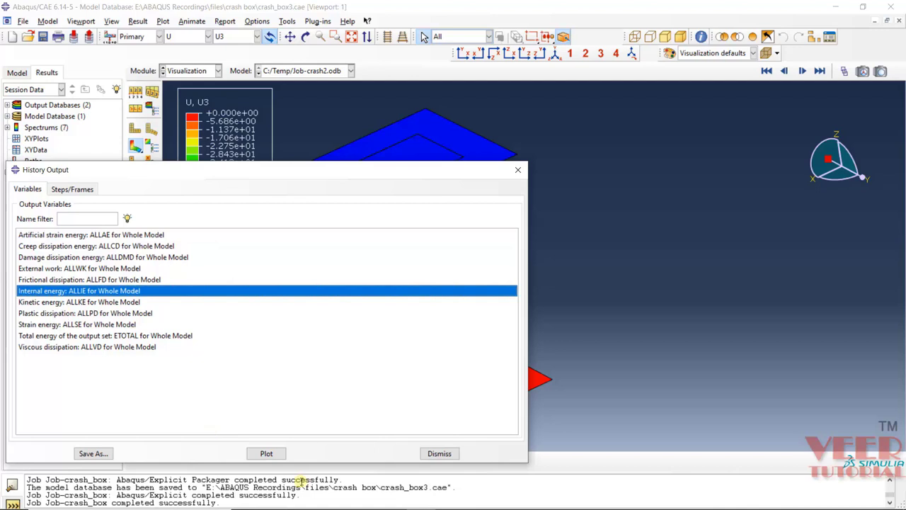
click(266, 454)
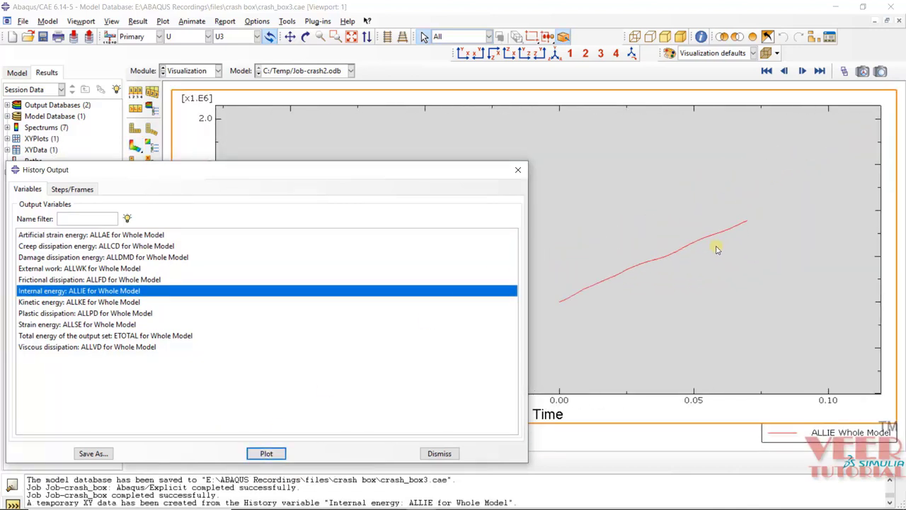
Clear the history output dialog out of the way and examine the internal energy curve over time.
drag(372, 173, 221, 123)
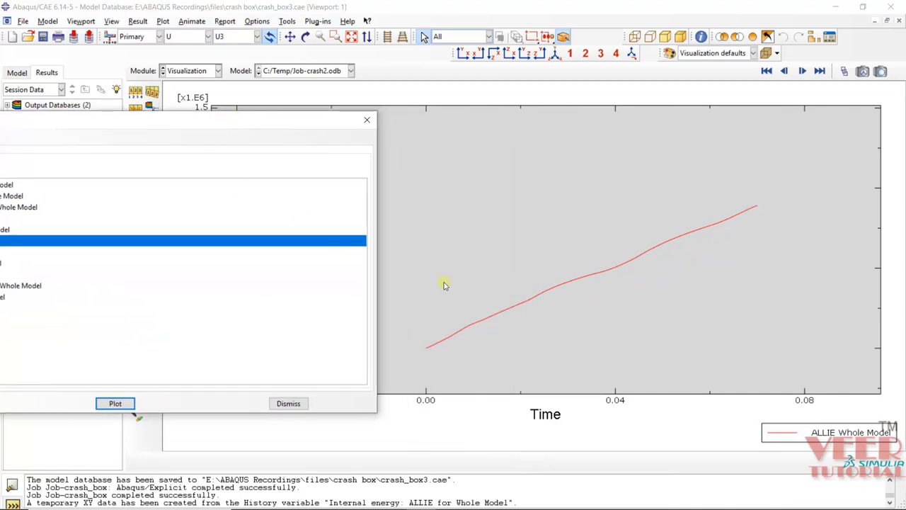
click(454, 352)
drag(269, 142, 4, 389)
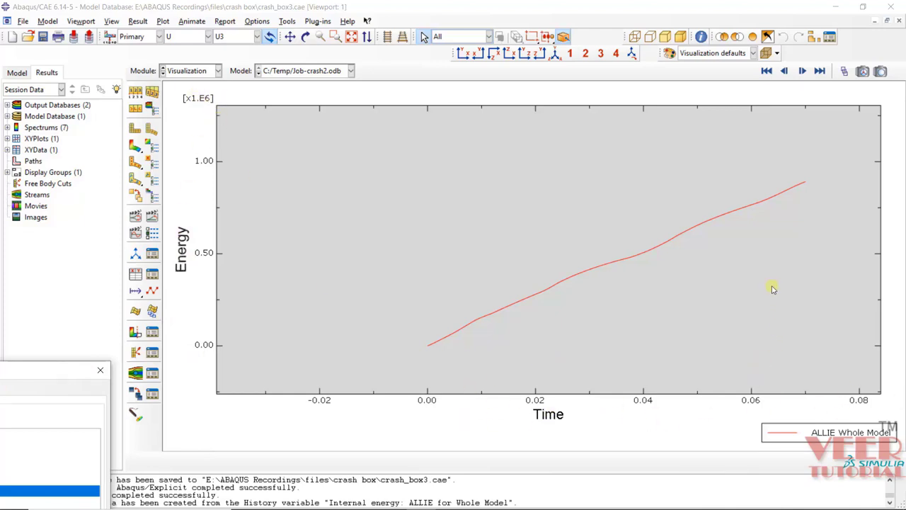
Bring the history output list back into view and plot Strain energy: ALLSE for Whole Model.
drag(28, 370, 356, 143)
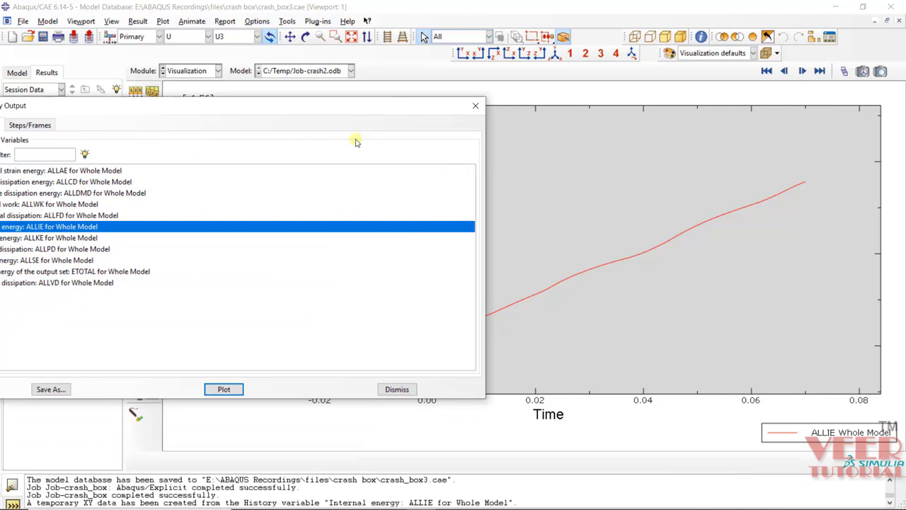
drag(156, 115, 292, 96)
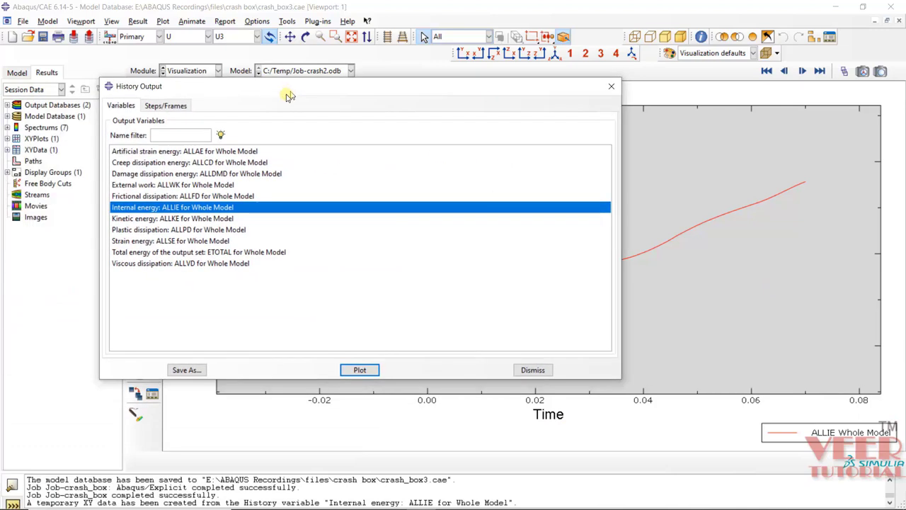
click(152, 241)
click(360, 370)
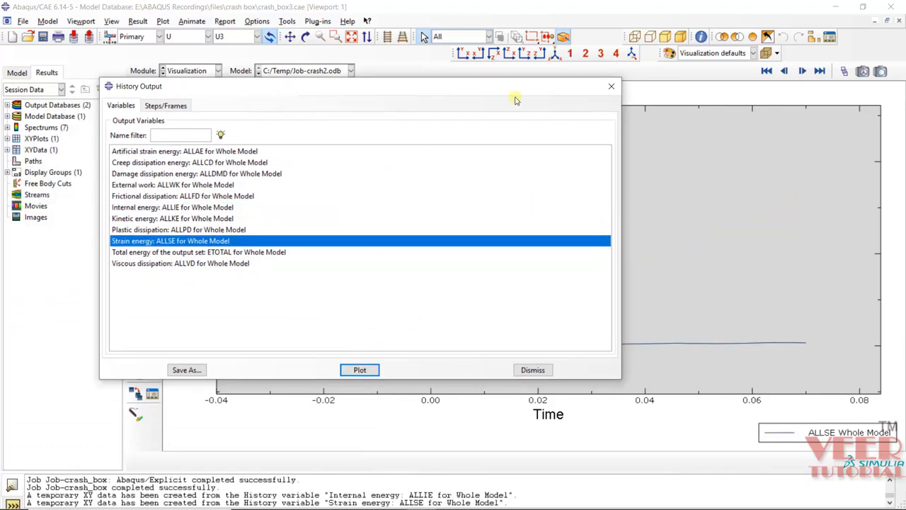
Examine the strain energy curve over time at a readable scale and dismiss the history output dialog.
drag(479, 92, 549, 5)
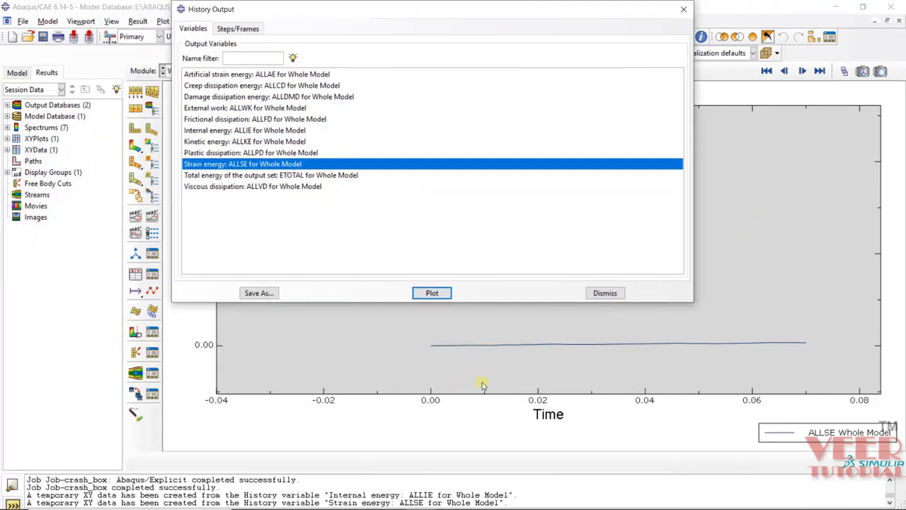
scroll(532, 358, down, 3)
drag(542, 17, 106, 152)
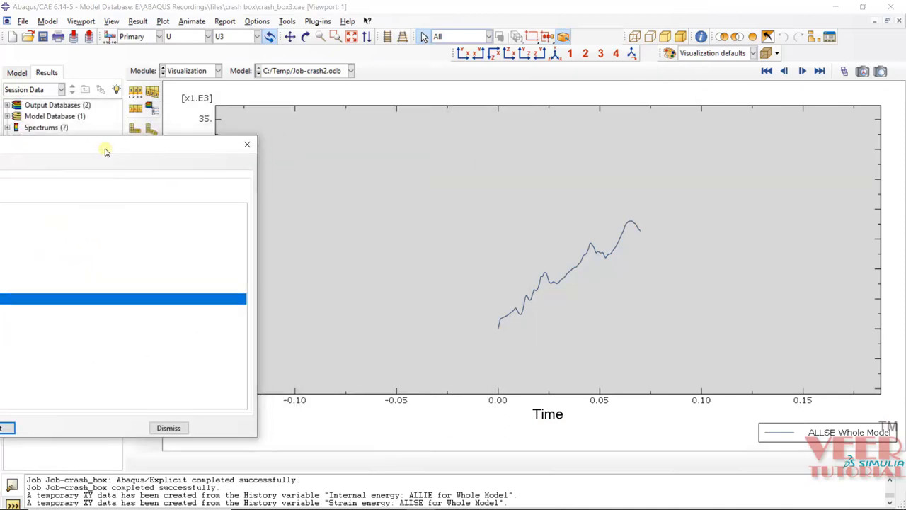
click(272, 409)
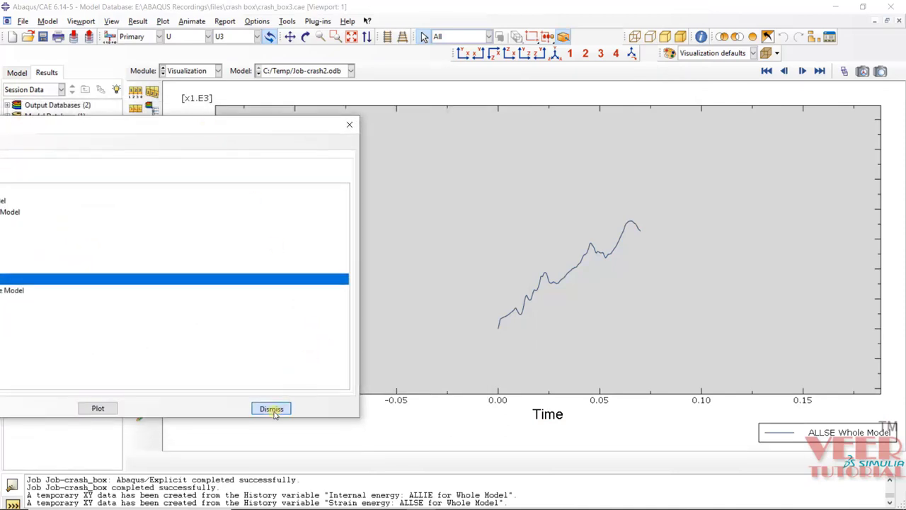
scroll(647, 287, up, 5)
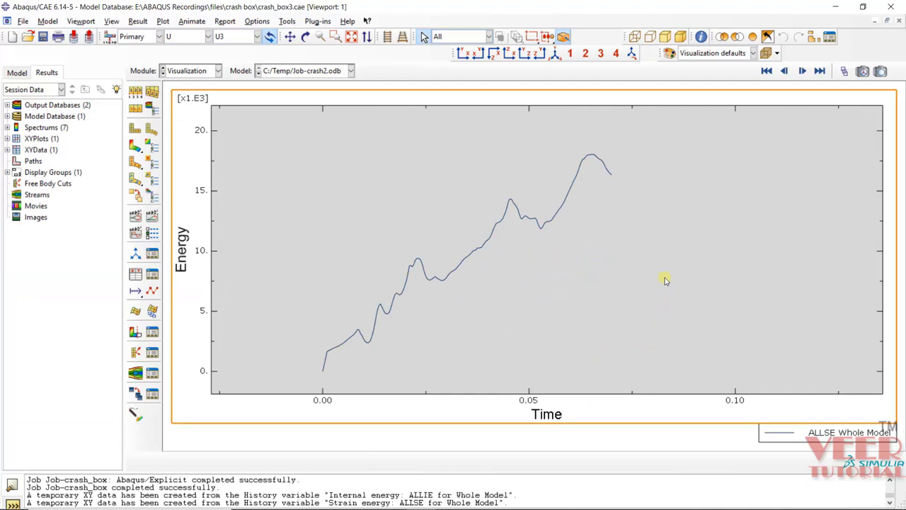
scroll(514, 274, down, 1)
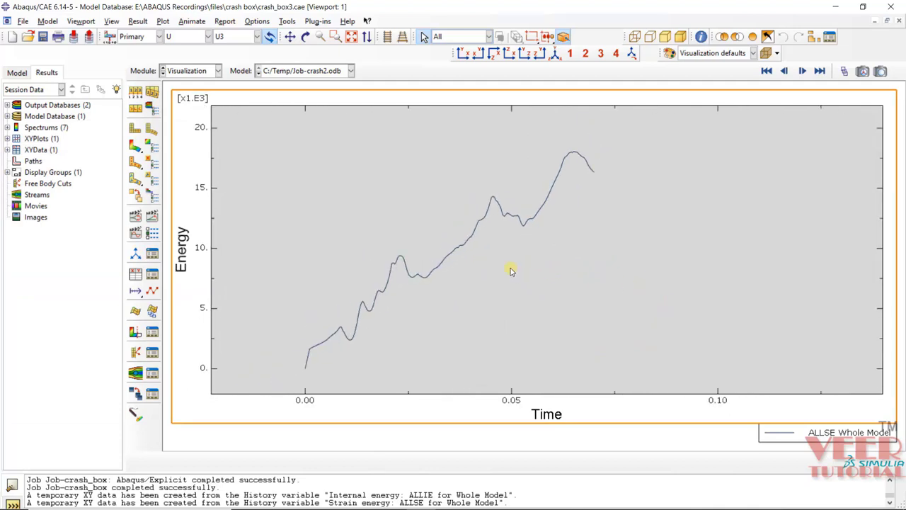
scroll(510, 272, up, 1)
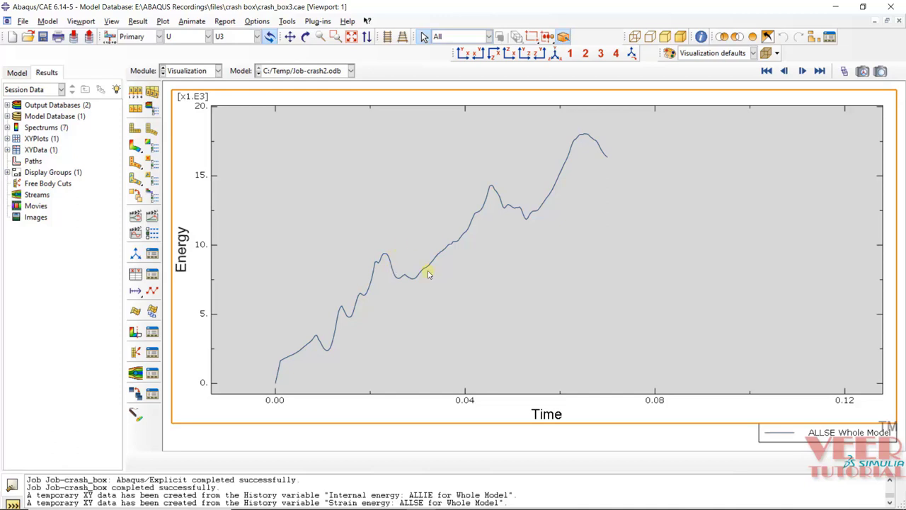
Create a second viewport, tile both viewports vertically and plot the Mises contours on the deformed shape in it.
click(82, 21)
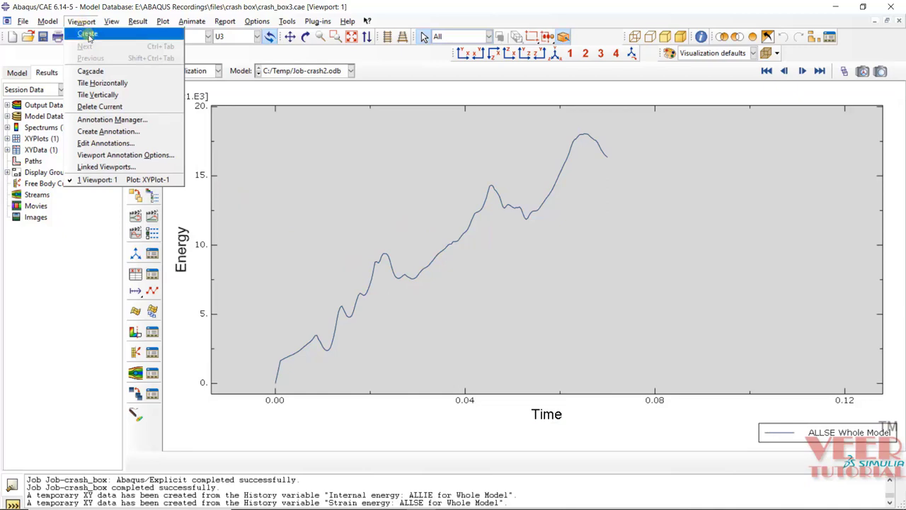
click(88, 34)
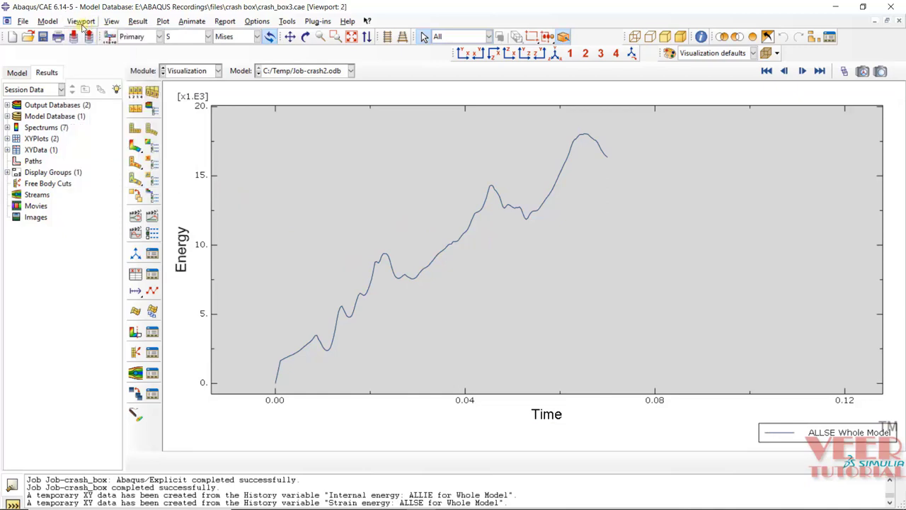
click(82, 22)
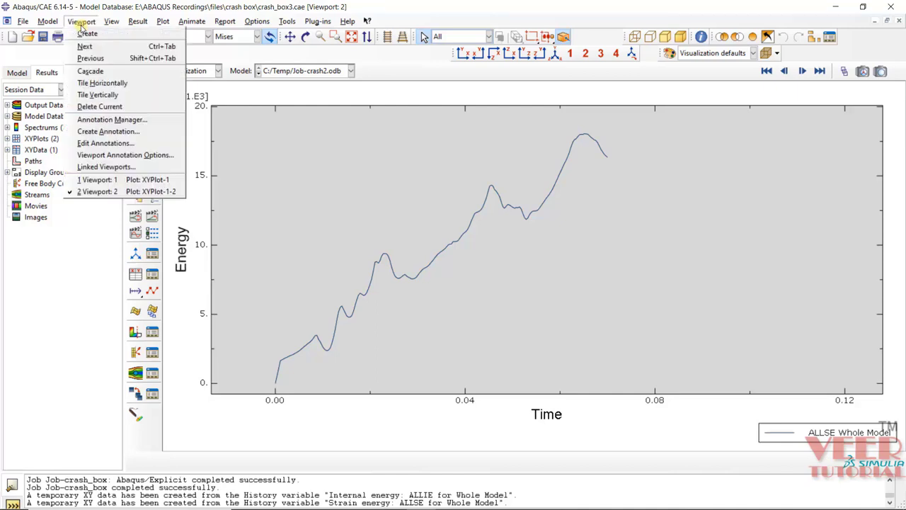
click(104, 95)
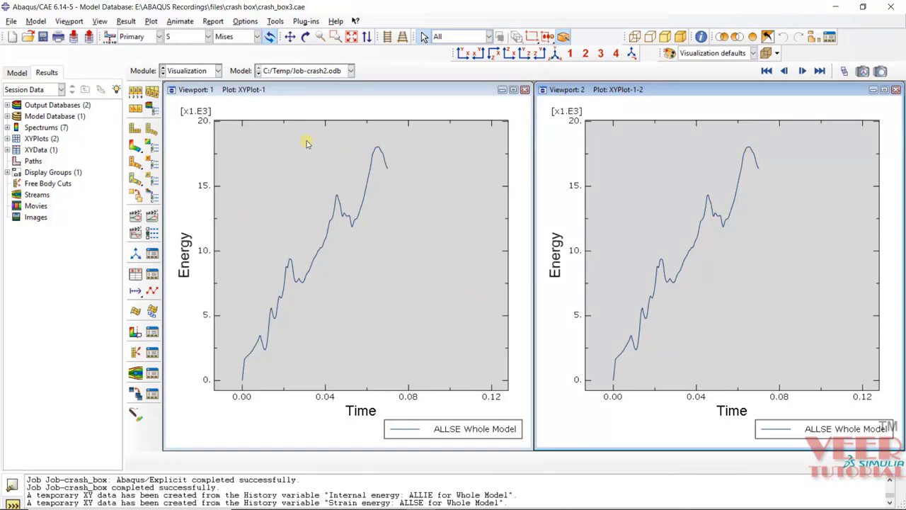
click(136, 146)
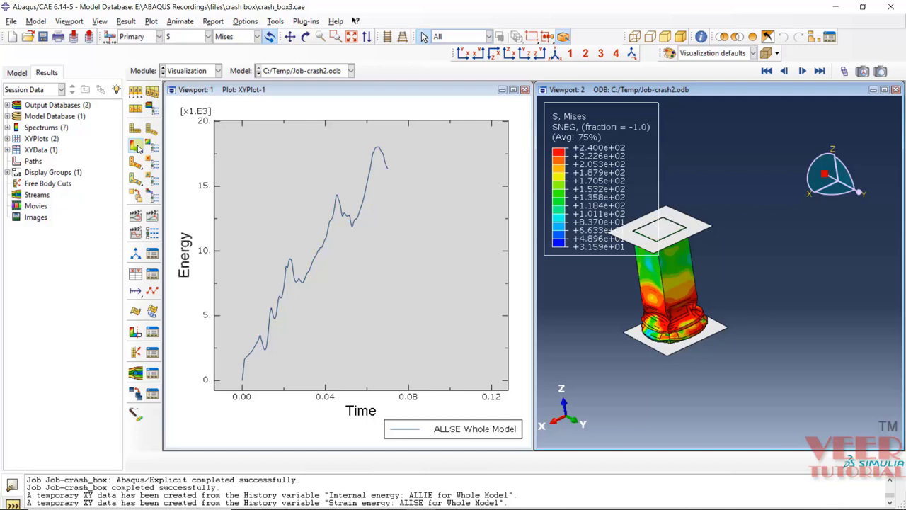
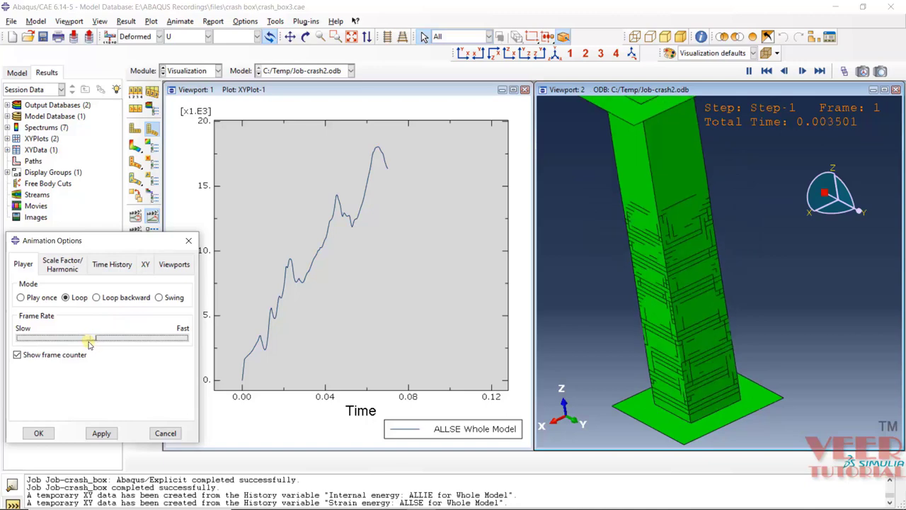
Apply a slower frame rate with Loop mode in the animation options and close them.
click(103, 433)
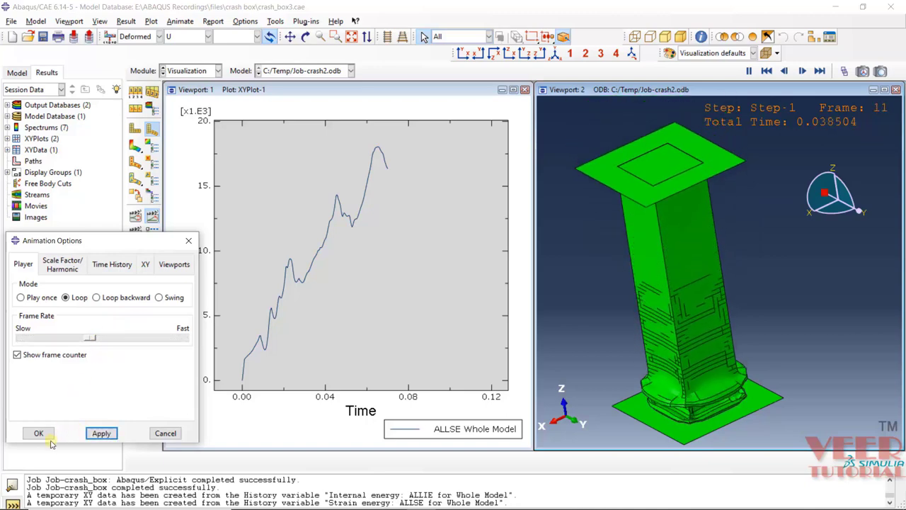
click(38, 433)
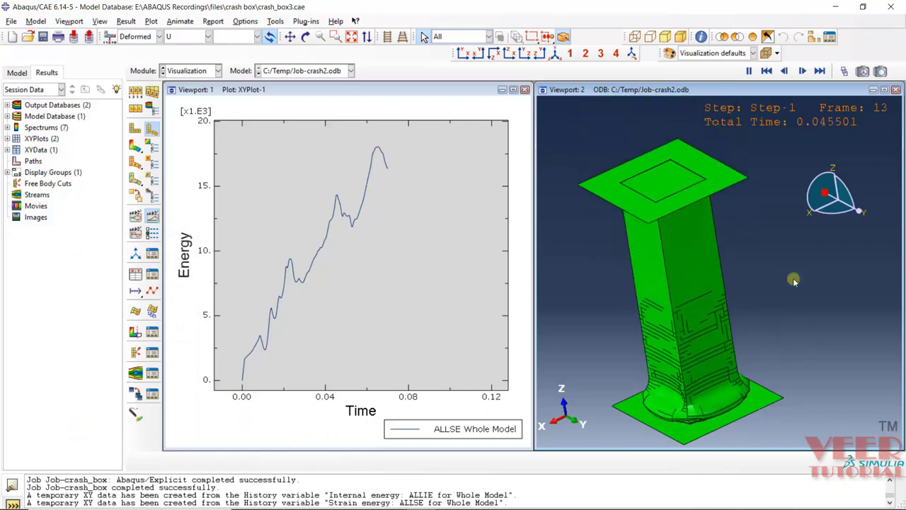
Stop the crushing animation and step it back to its early frames, ending with one frame forward to frame 2.
click(786, 72)
click(787, 72)
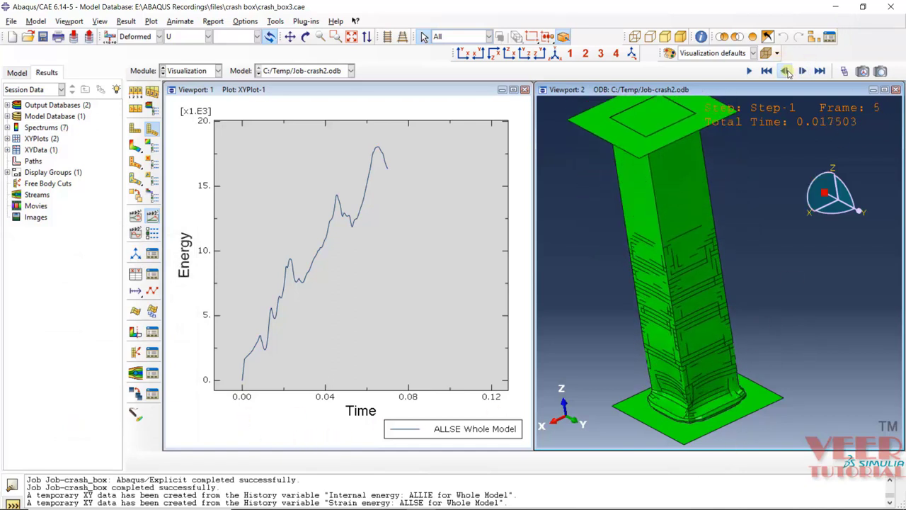
click(786, 72)
click(787, 71)
click(800, 70)
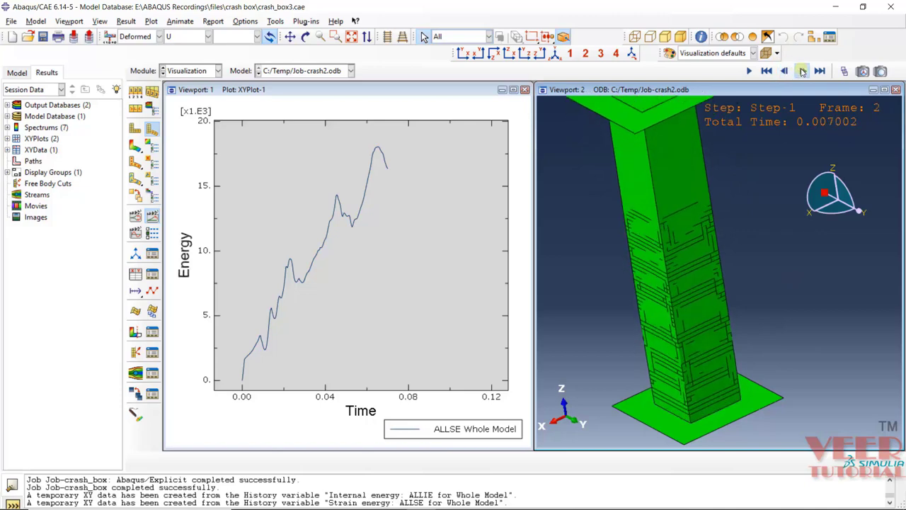
Advance the crushing results frame by frame to frame 6 and examine the fold at the base of the crash box.
click(801, 70)
click(800, 70)
click(800, 70)
click(801, 70)
scroll(655, 446, up, 5)
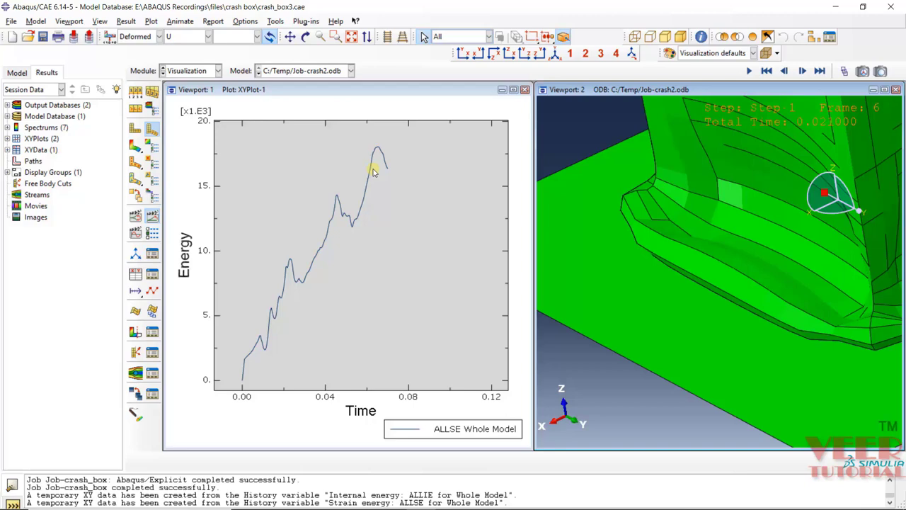
Show the undeformed shape briefly, plot the Mises contours on the deformed shape and examine the stress around the folded base.
click(135, 128)
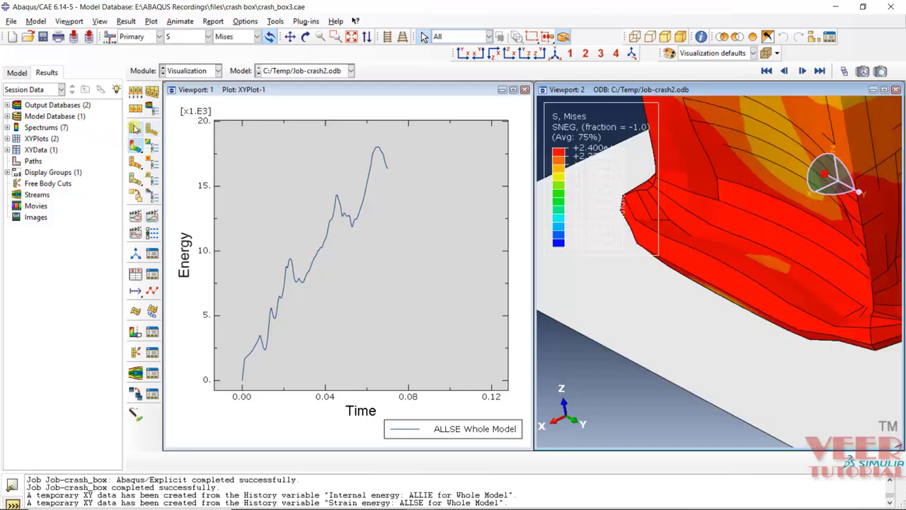
click(135, 128)
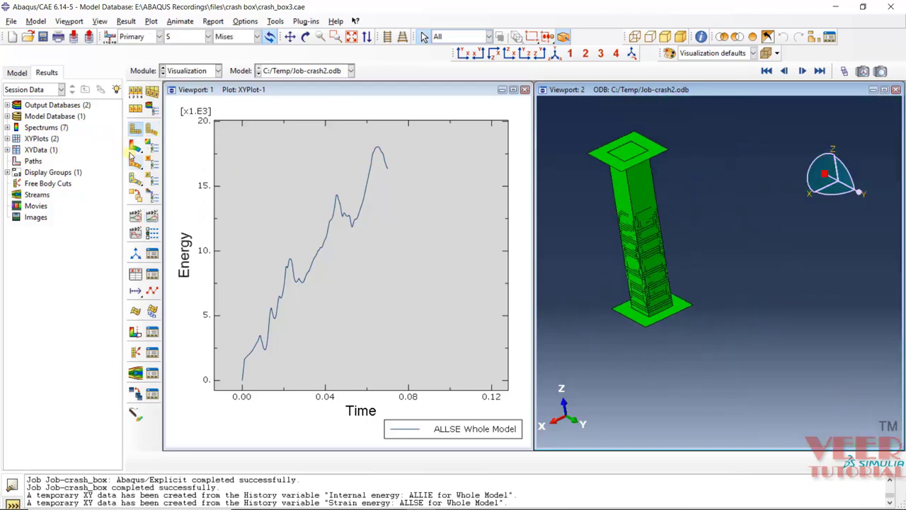
click(135, 145)
scroll(708, 358, up, 5)
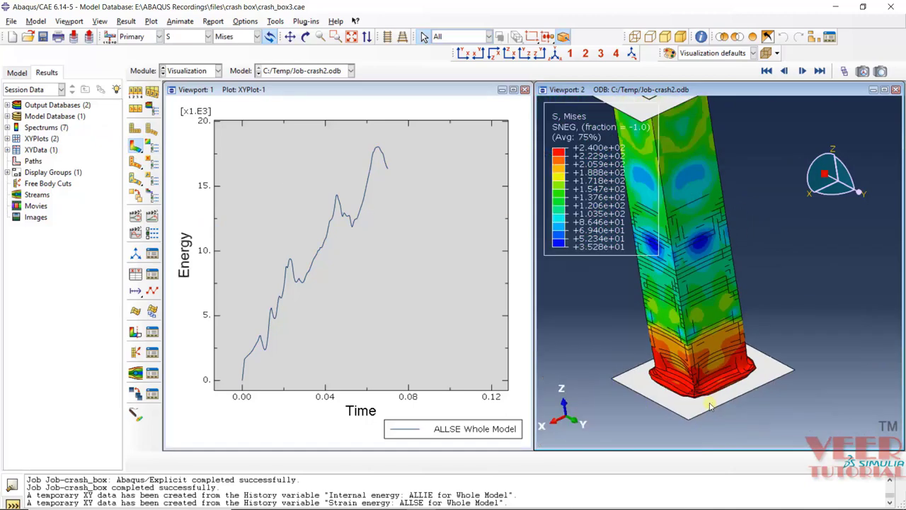
scroll(710, 405, up, 5)
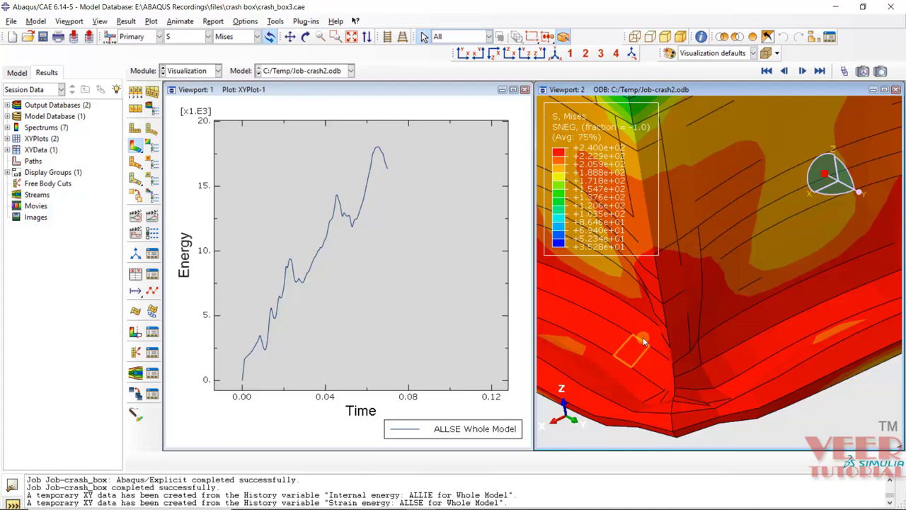
scroll(656, 385, down, 8)
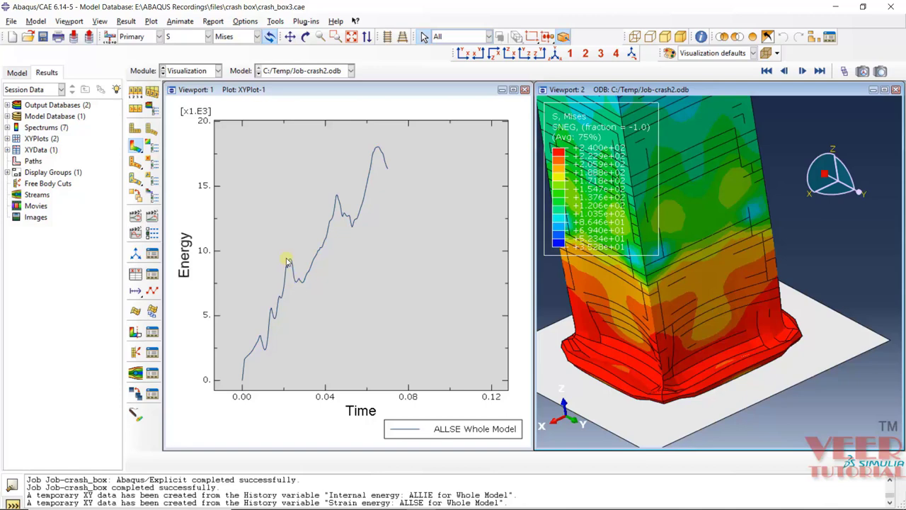
scroll(744, 332, down, 5)
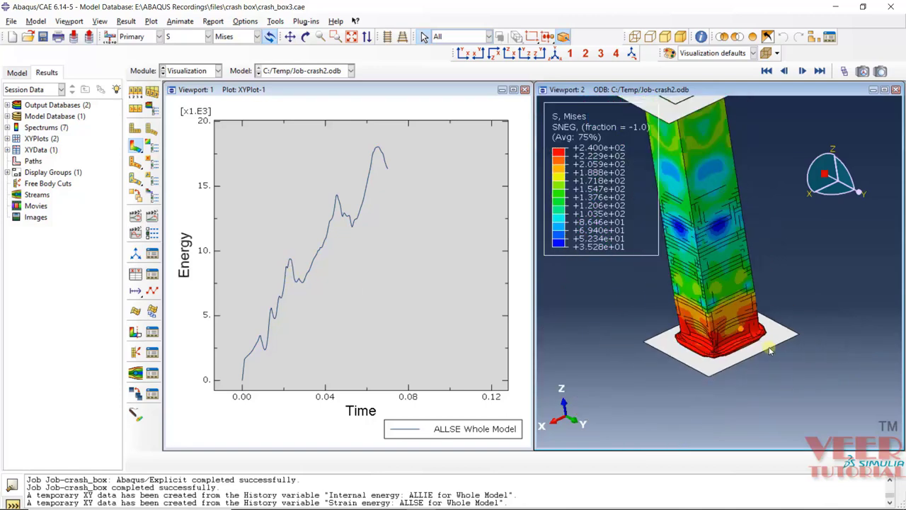
Maximize the second viewport so the Mises contour plot of the whole crash box fills the display area.
scroll(771, 257, up, 3)
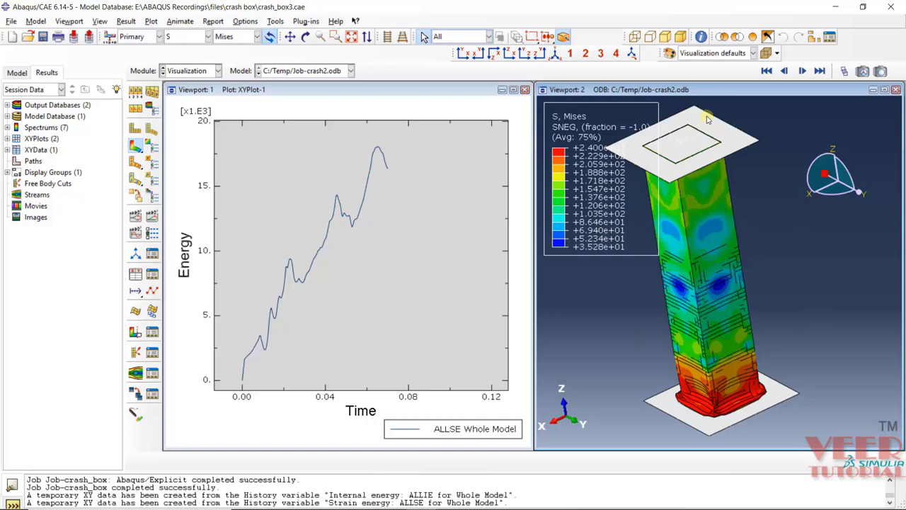
click(667, 90)
double_click(666, 90)
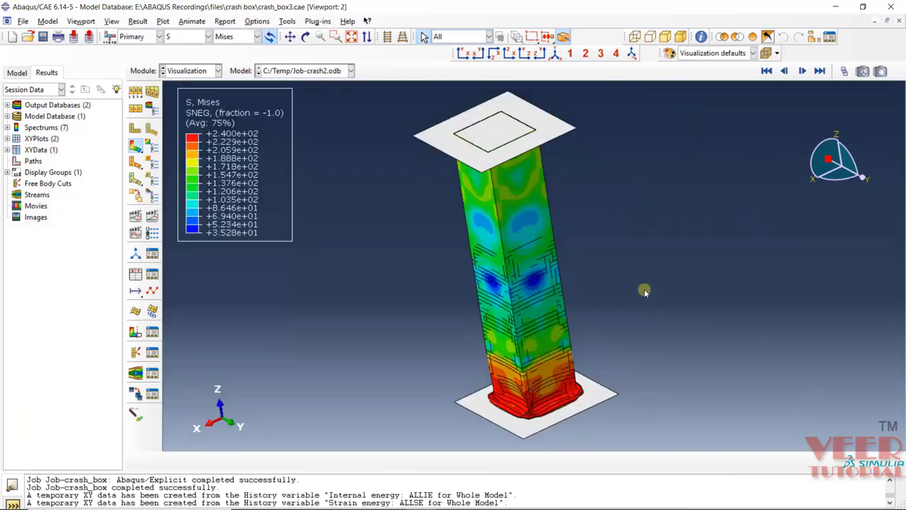